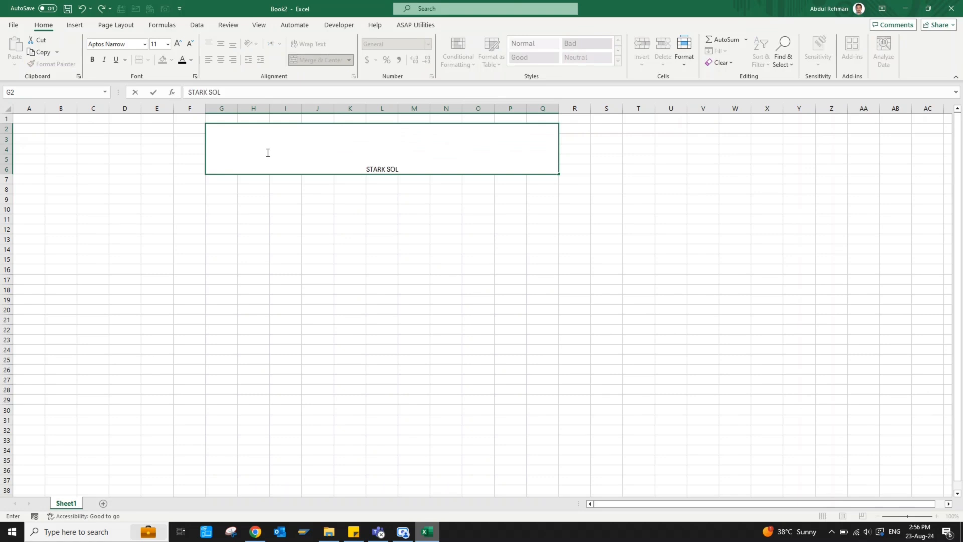
Format the merged STARK SOLUTIONS LIMITED heading bold, 26 pt, middle- and left-aligned, with leading spaces
key(Return)
click(266, 151)
click(220, 45)
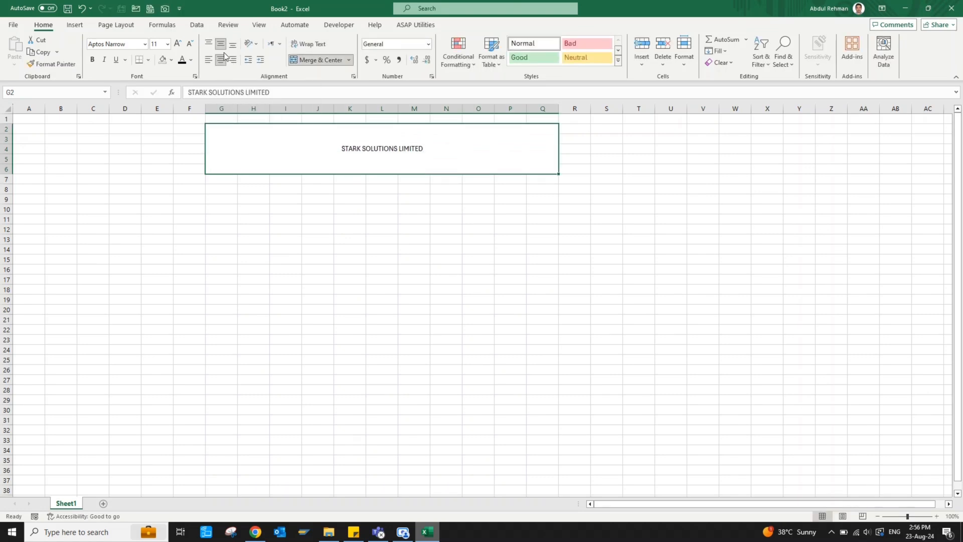
click(208, 60)
click(93, 59)
click(178, 44)
click(178, 44)
click(178, 44)
click(178, 44)
click(178, 44)
click(178, 45)
click(178, 44)
click(180, 48)
click(191, 92)
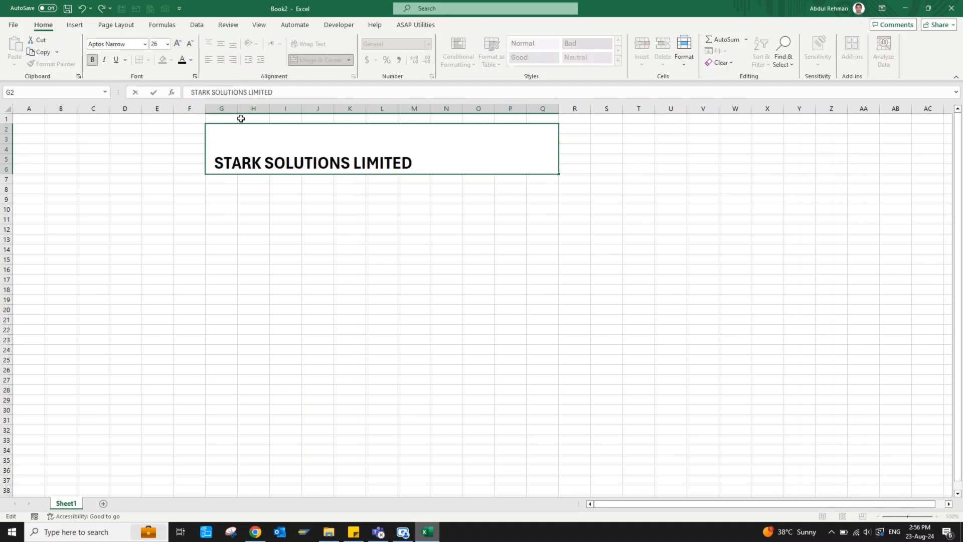
click(334, 210)
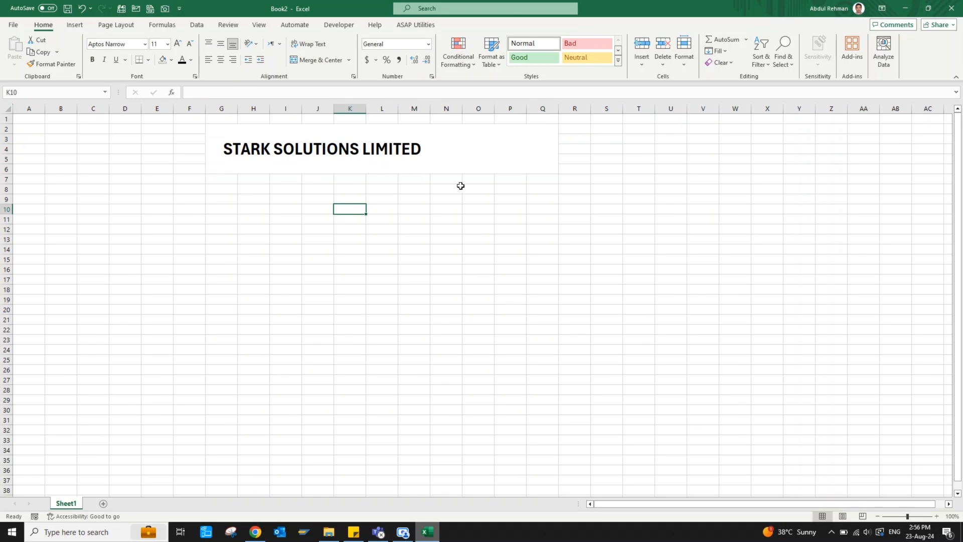
Insert the Stark Solutions logo image from this device over the cells
click(453, 160)
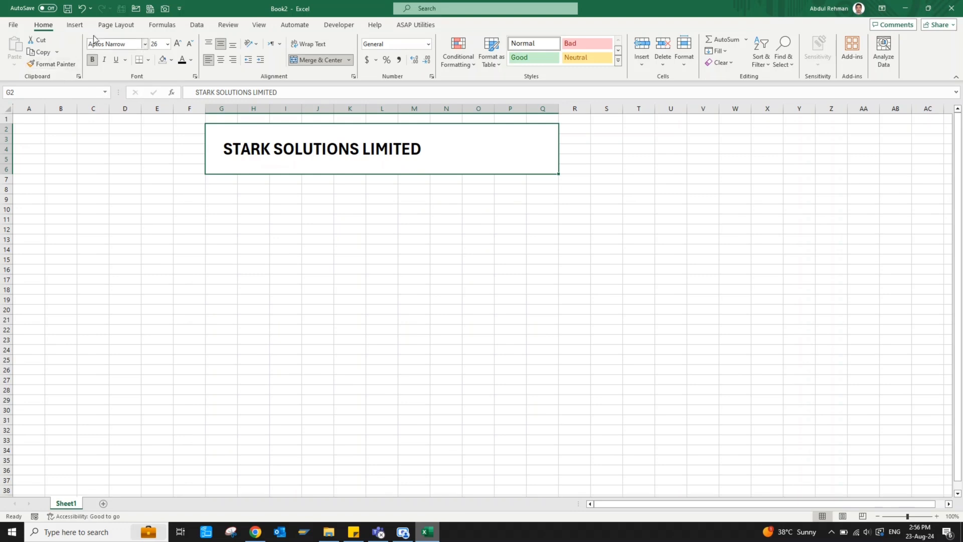
click(75, 25)
click(117, 51)
mouse_move(145, 92)
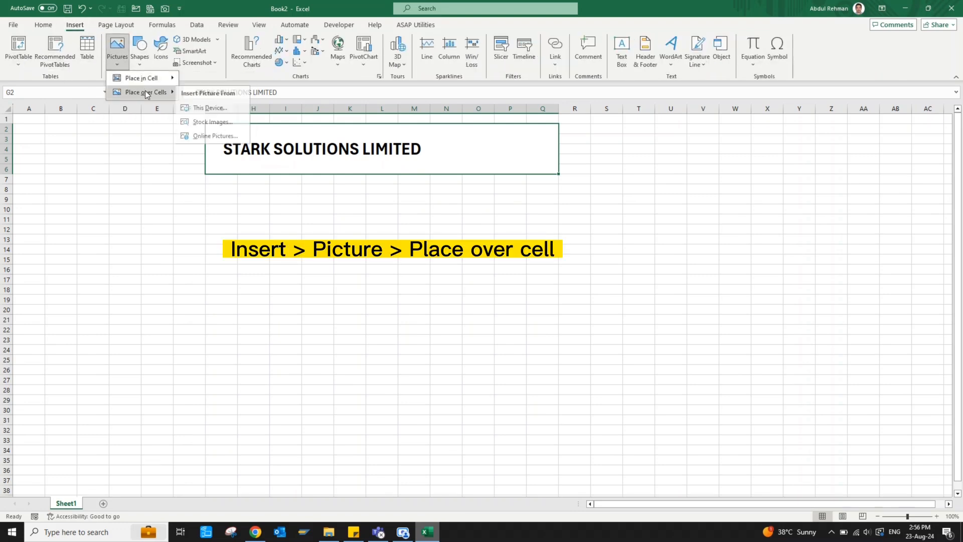
click(215, 107)
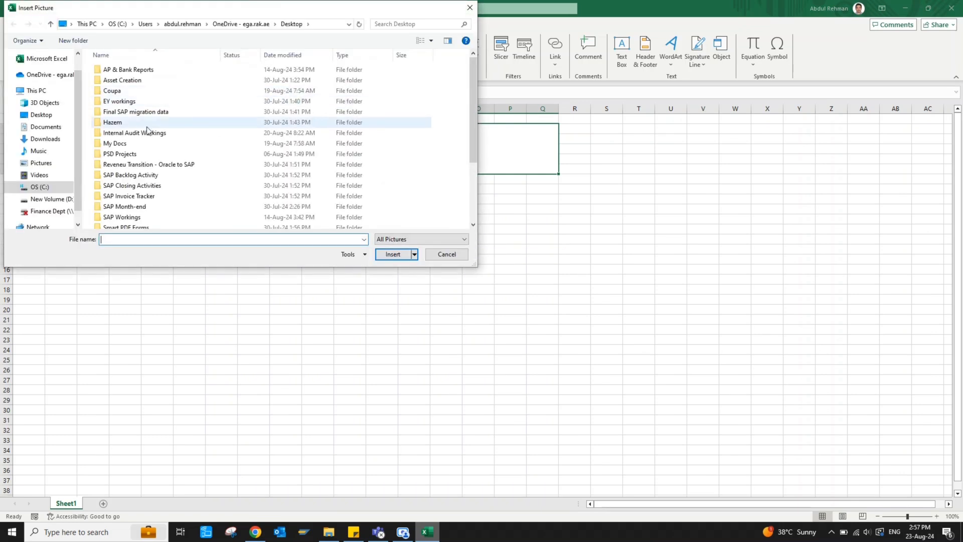
scroll(143, 142, down, 3)
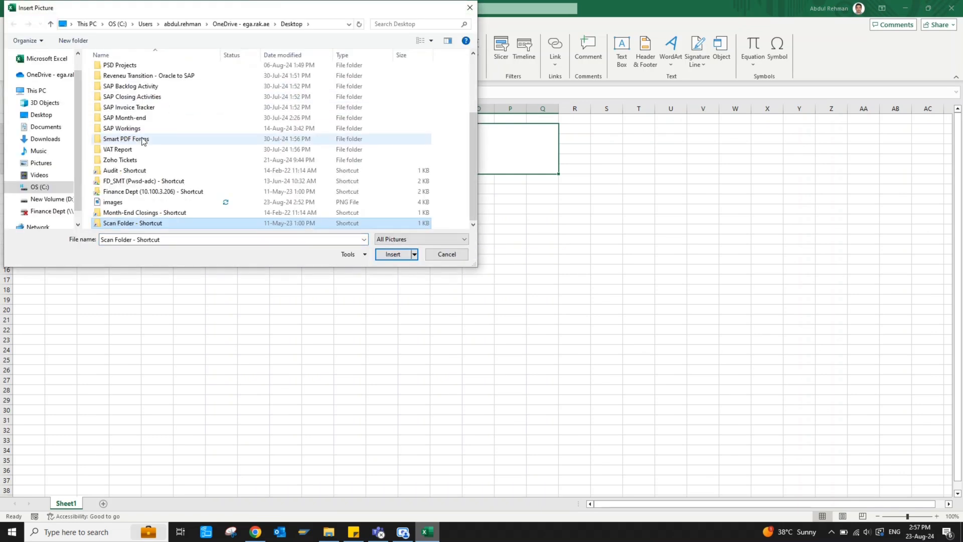
double_click(121, 202)
Move the logo to the banner's right side and shrink it to fit the title area
drag(261, 142, 491, 131)
drag(566, 212, 500, 150)
drag(531, 179, 495, 149)
click(389, 198)
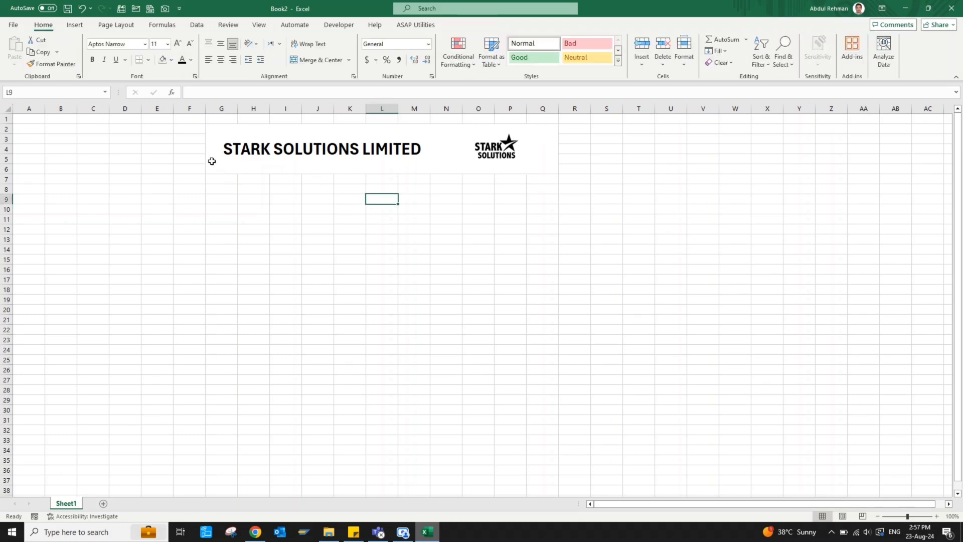
Draw a rectangle over G2:Q6 and apply a light blue preset shape style
click(75, 24)
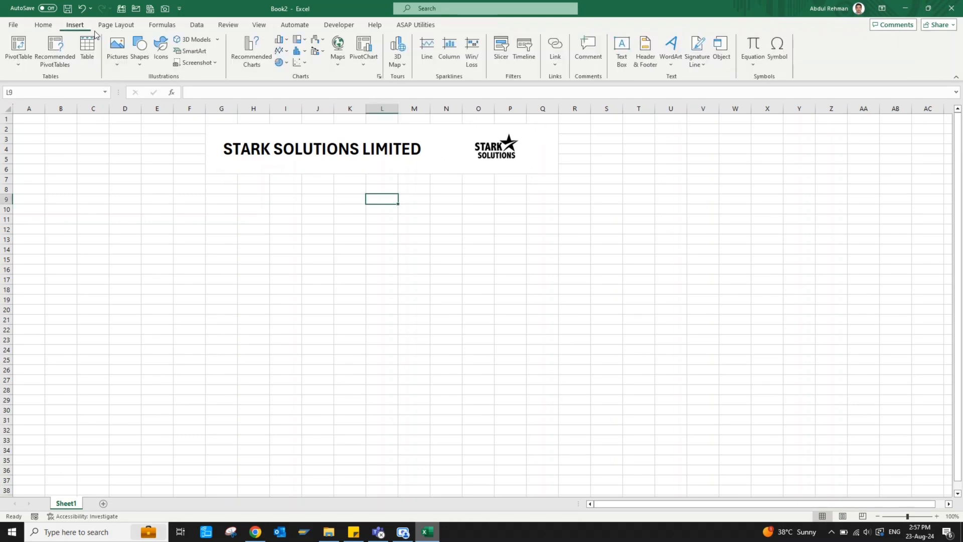
click(139, 59)
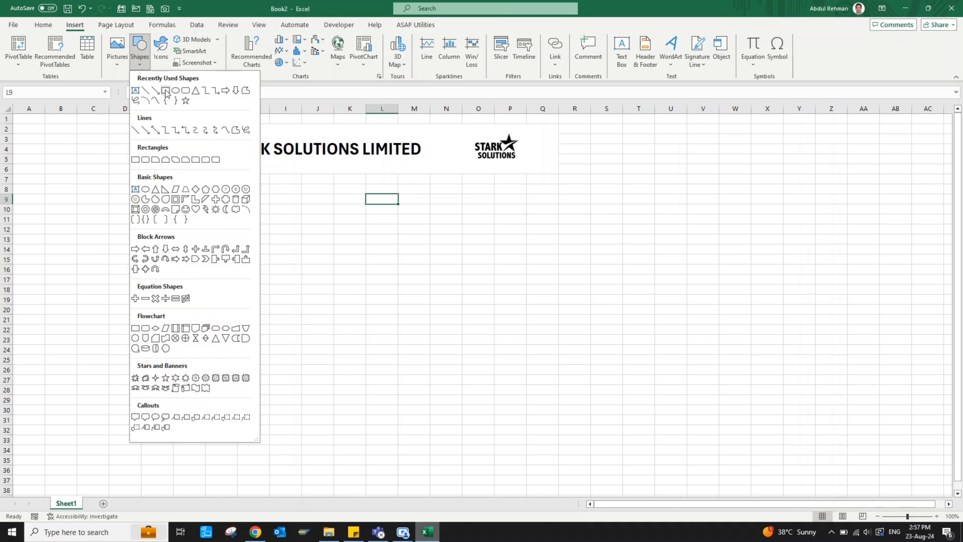
click(189, 101)
drag(208, 124, 558, 174)
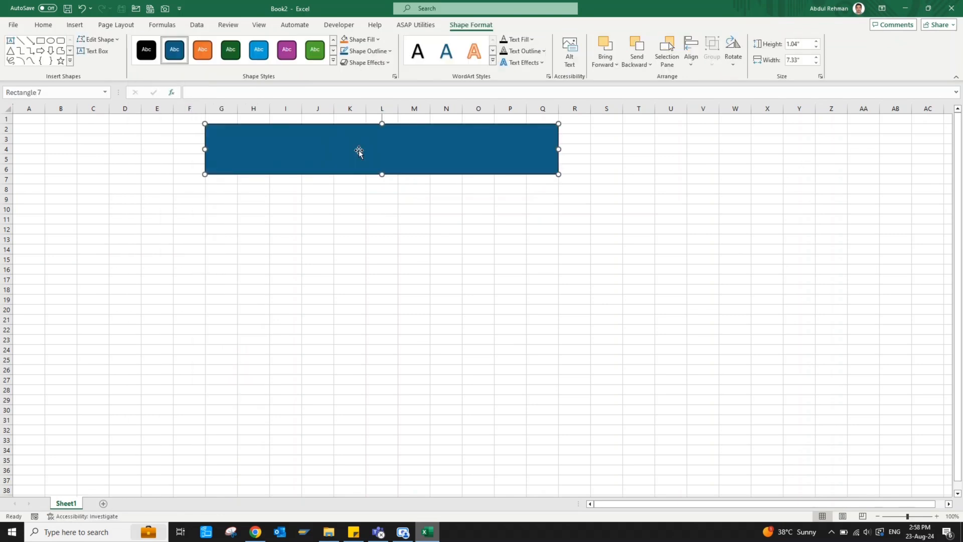
click(333, 62)
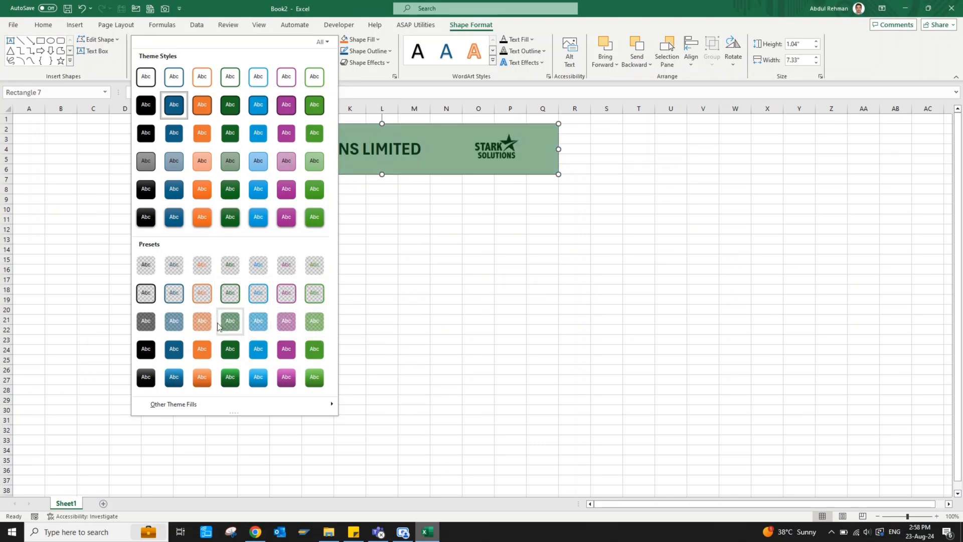
click(259, 321)
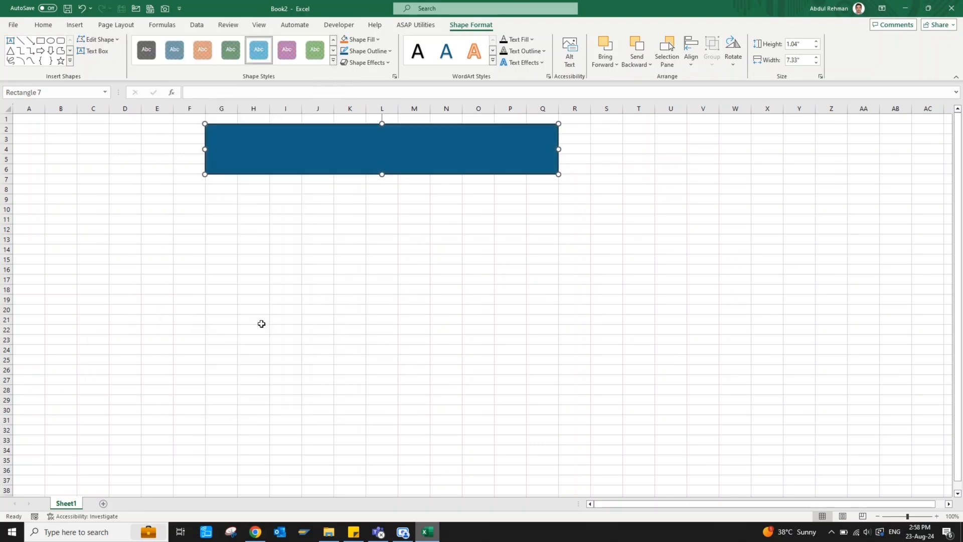
click(253, 189)
Enter the labels First Name:, Last Name: and Title: in H8, H10 and H12
text(First name)
key(BackSpace)
key(BackSpace)
key(BackSpace)
key(BackSpace)
text(Name:)
key(Return)
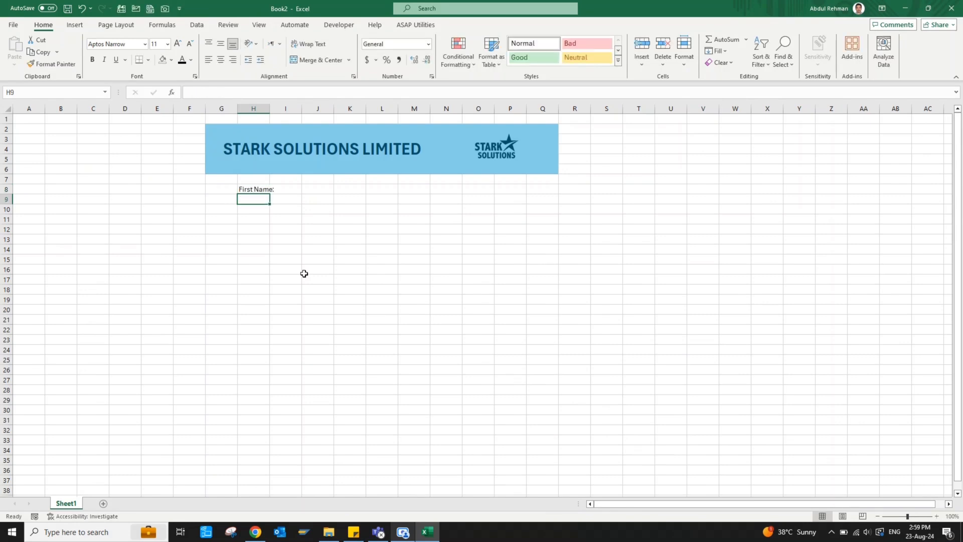
key(Down)
text(Last Name:)
key(Return)
key(Return)
text(Title:)
key(Return)
Enter Entry Time:, Sandwich:, Drink: and Dietary Restrictions: in H15 through H21
key(Down)
key(Down)
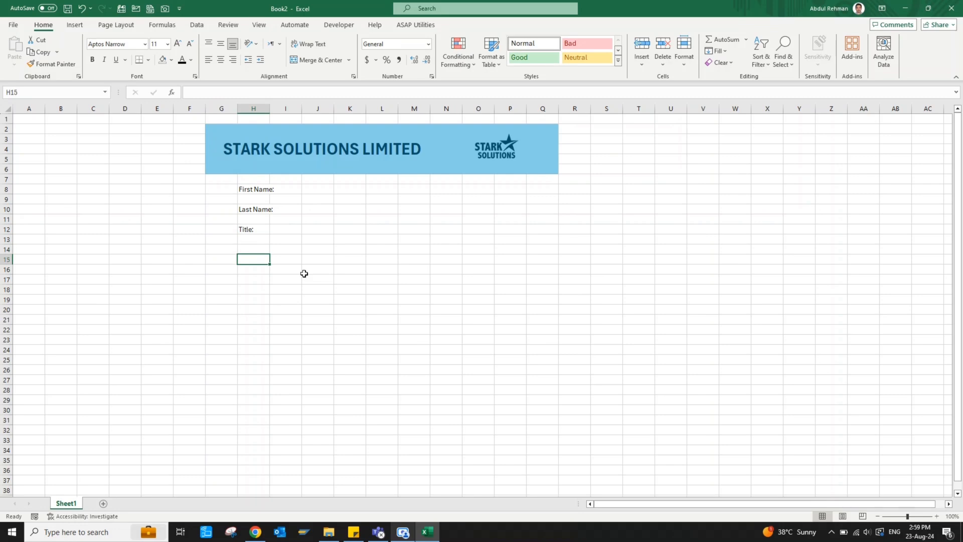
text(Entry Time:)
key(Return)
key(Return)
text(San)
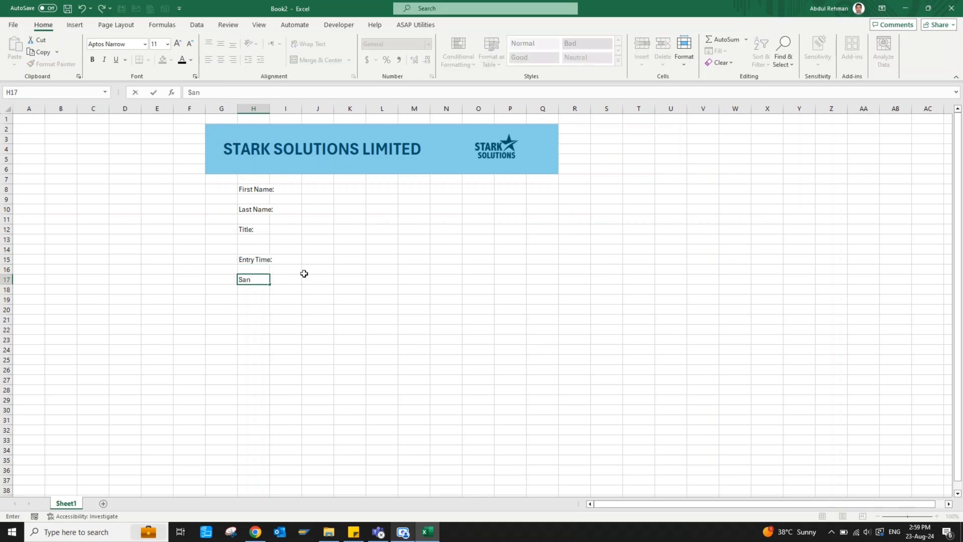
key(Return)
key(Return)
text(Drink:)
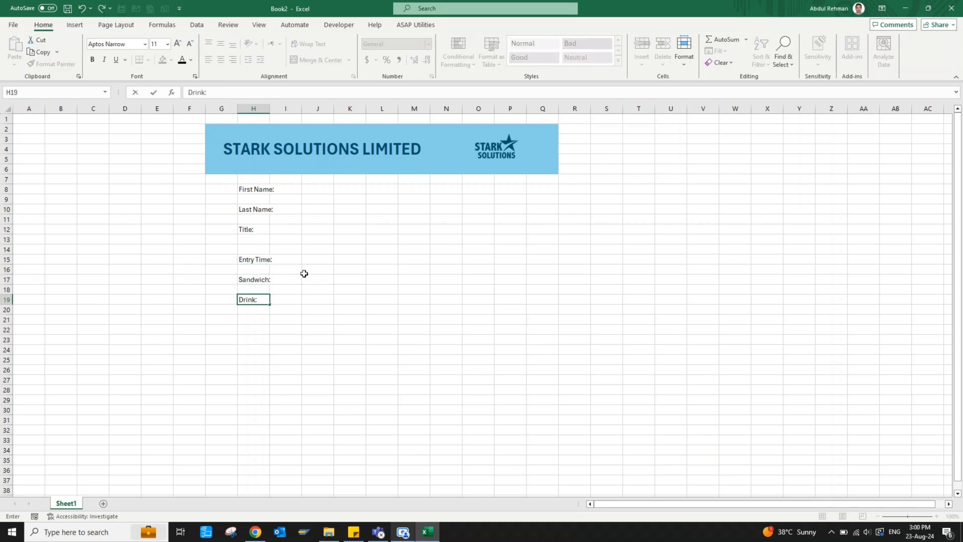
key(Return)
key(Return)
text(Die)
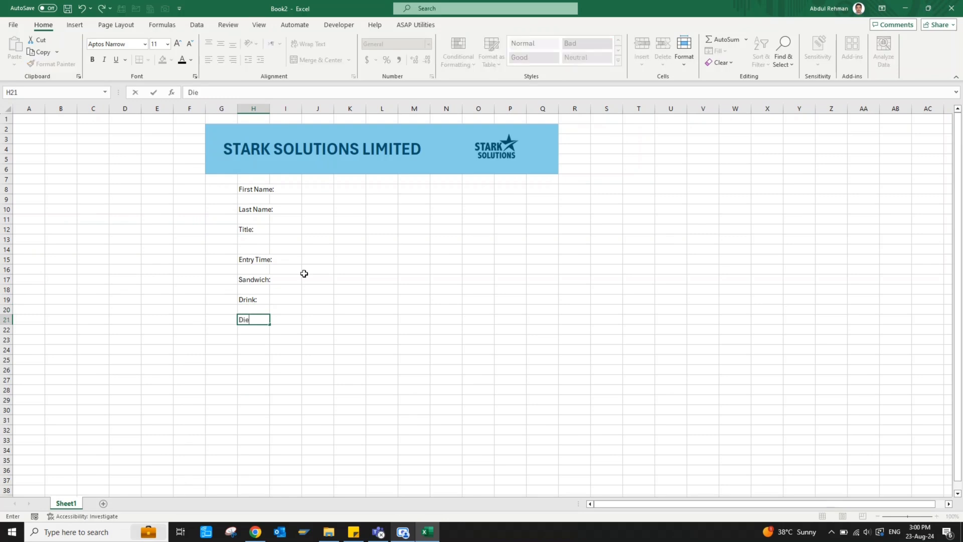
text(tary Restrictions)
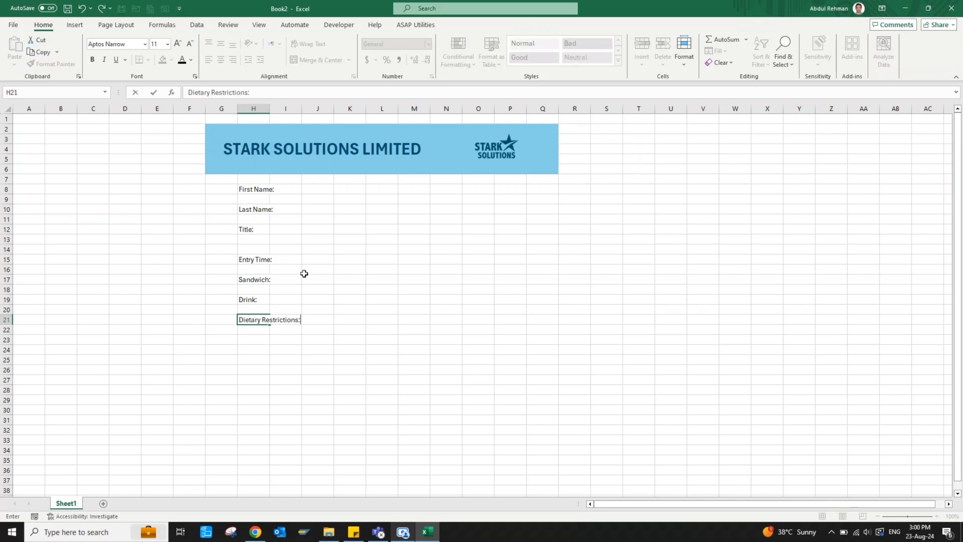
text(:)
key(Return)
Right-align the labels in H8:H21 and autofit column H
drag(260, 190, 263, 319)
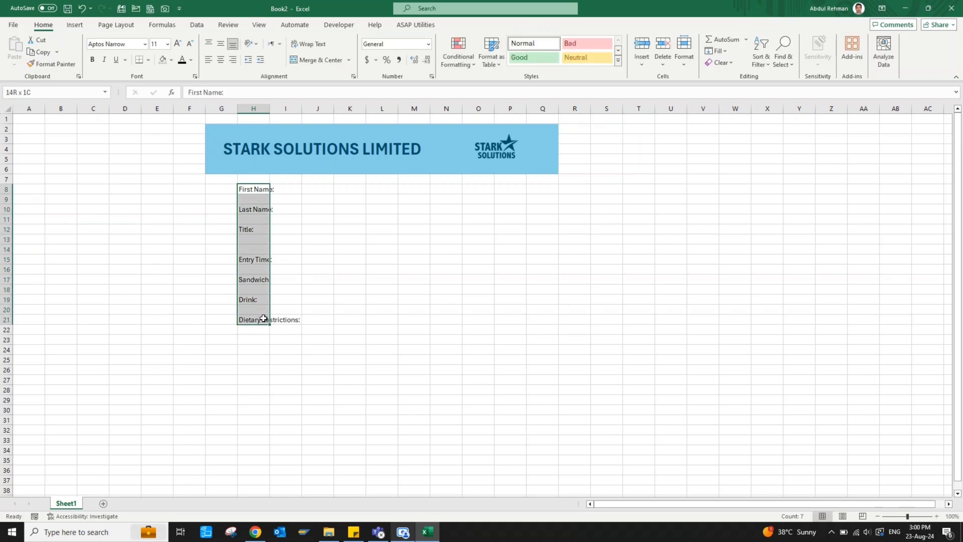
click(233, 64)
click(294, 318)
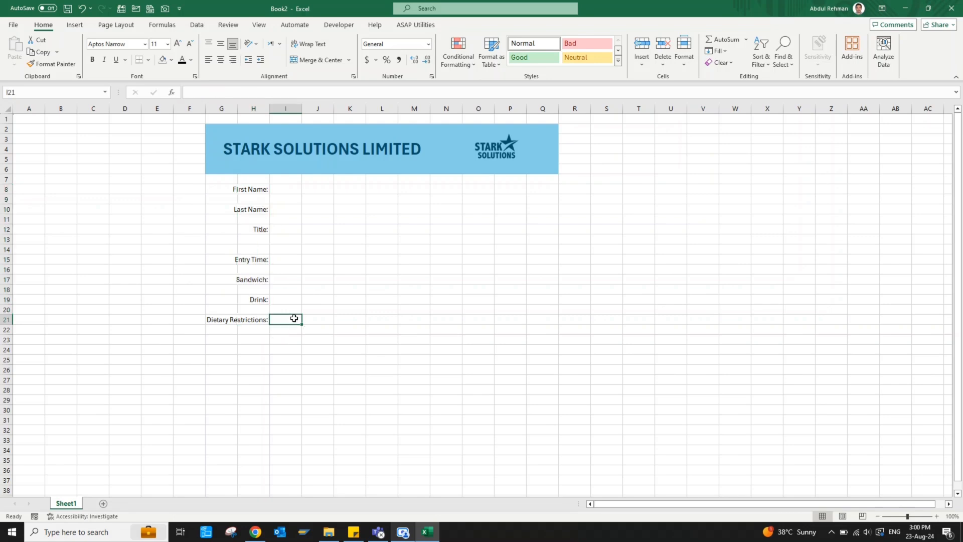
click(261, 108)
double_click(269, 109)
click(270, 269)
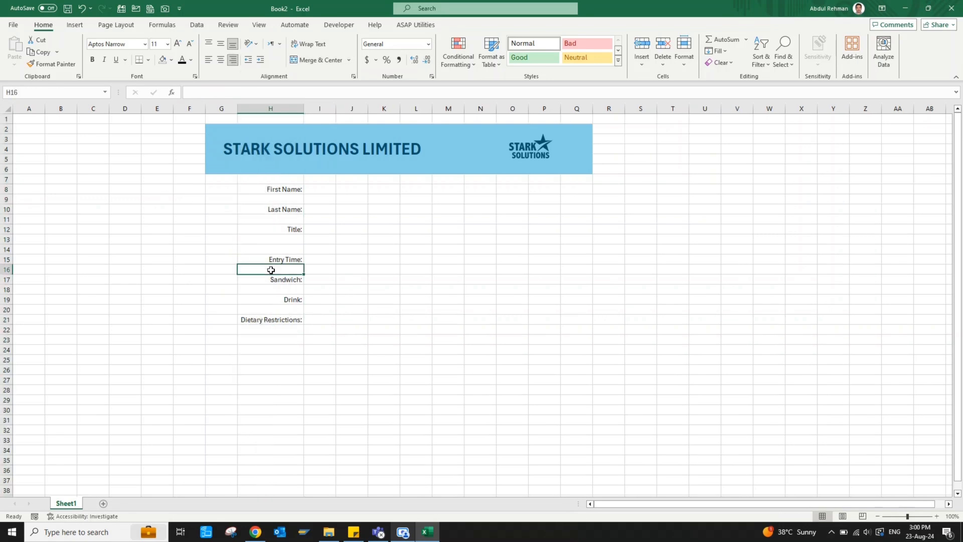
drag(7, 189, 9, 309)
click(280, 257)
Make the labels bold at 14 pt, refit column H and widen column I
drag(258, 191, 286, 387)
click(178, 44)
click(177, 44)
key(ctrl+b)
double_click(303, 108)
click(363, 370)
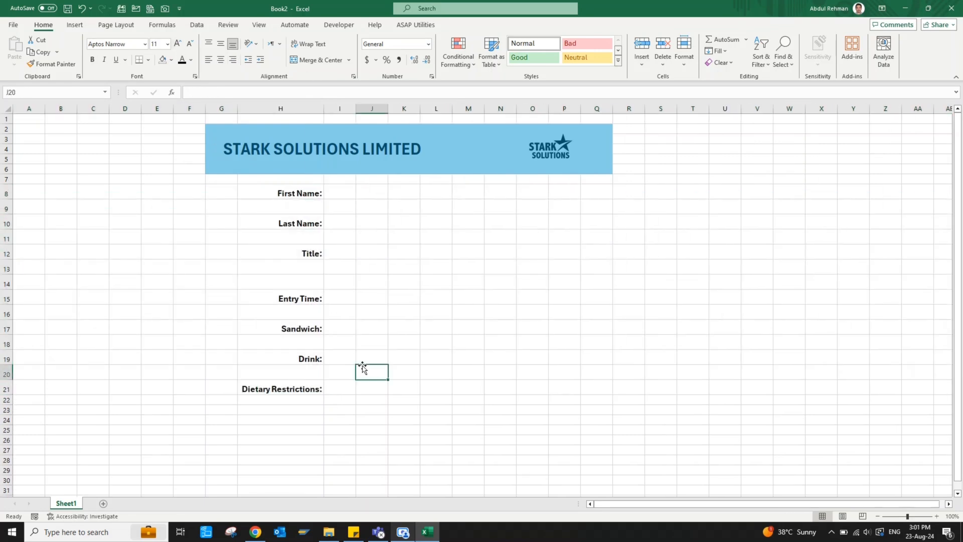
click(345, 190)
drag(357, 108, 421, 109)
click(389, 260)
click(365, 194)
Type the labels Staff ID:, Department: and Gender: into M8:M12
click(536, 193)
text(Staff)
key(Return)
key(Return)
text(Departnent)
key(Return)
key(Return)
text(Gender)
key(Return)
Copy the column H label formatting onto Staff ID, Department and Gender
mouse_move(301, 193)
mouse_down()
mouse_move(339, 281)
mouse_move(419, 391)
mouse_up()
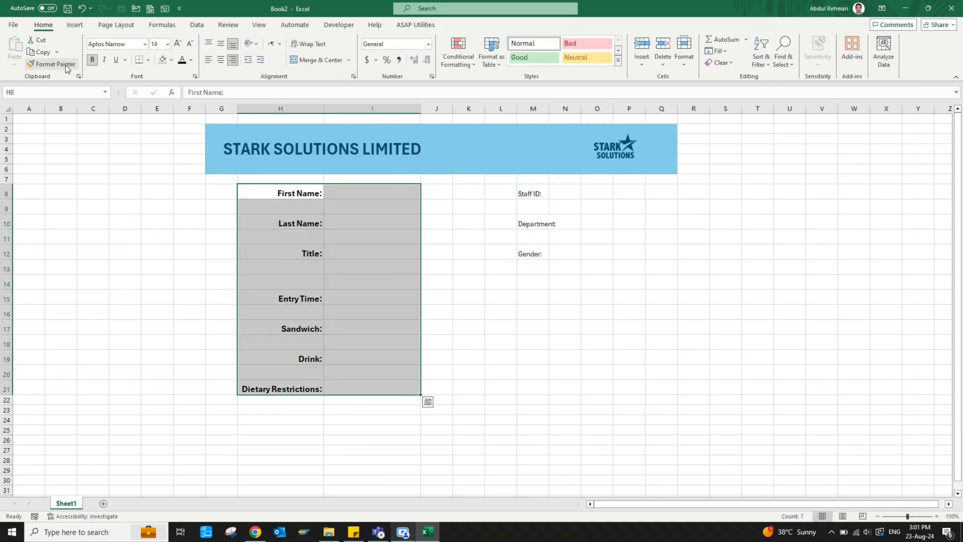
click(55, 64)
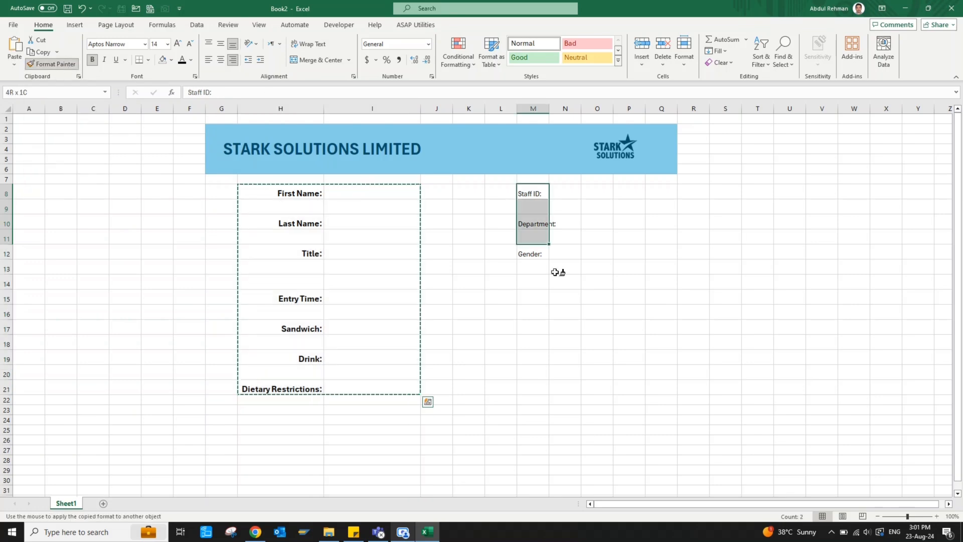
drag(519, 193, 574, 389)
click(565, 223)
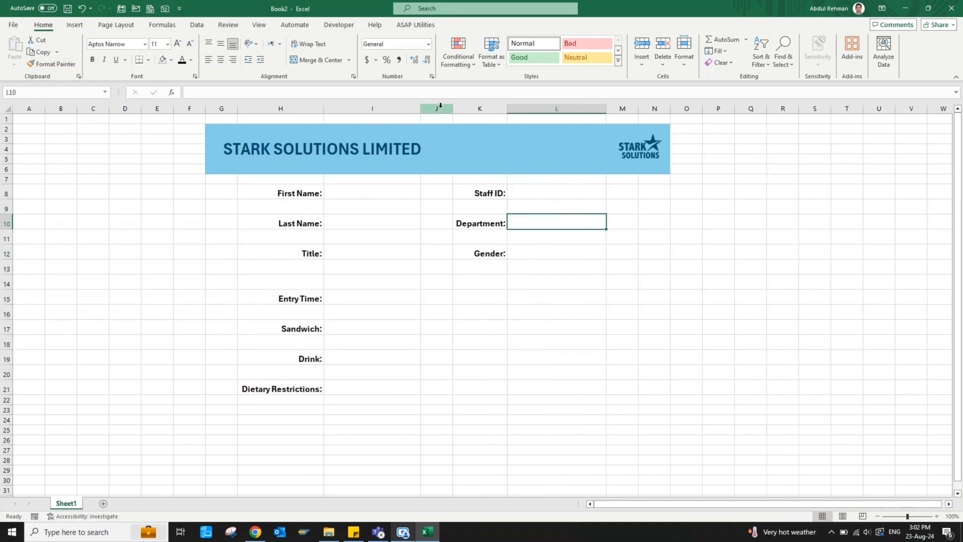
Delete the empty column J and fill answer box I8 light grey
click(440, 109)
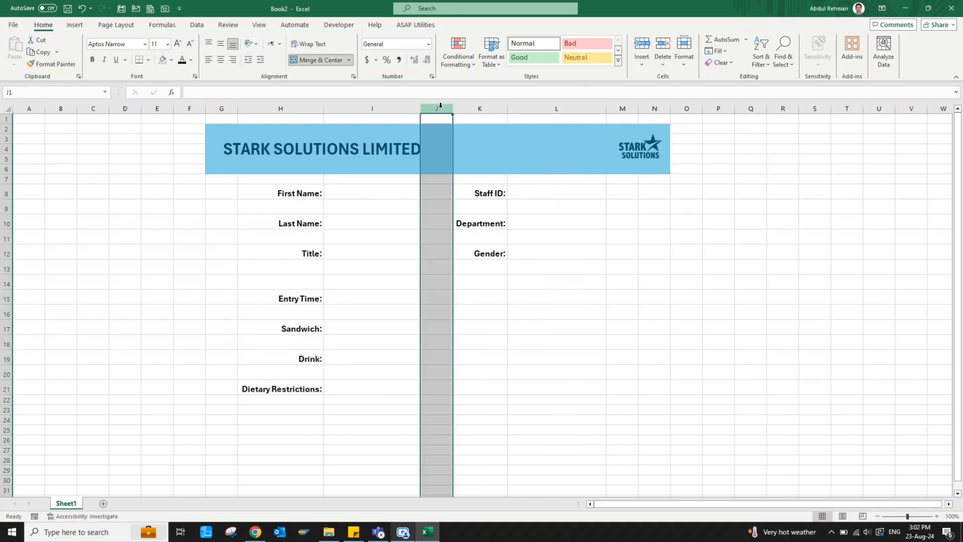
key(ctrl+minus)
click(371, 187)
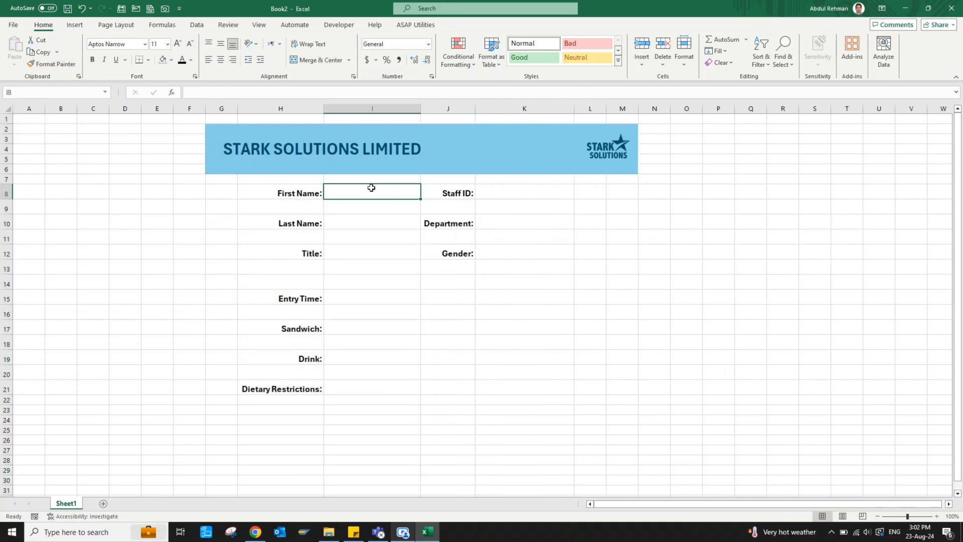
click(171, 60)
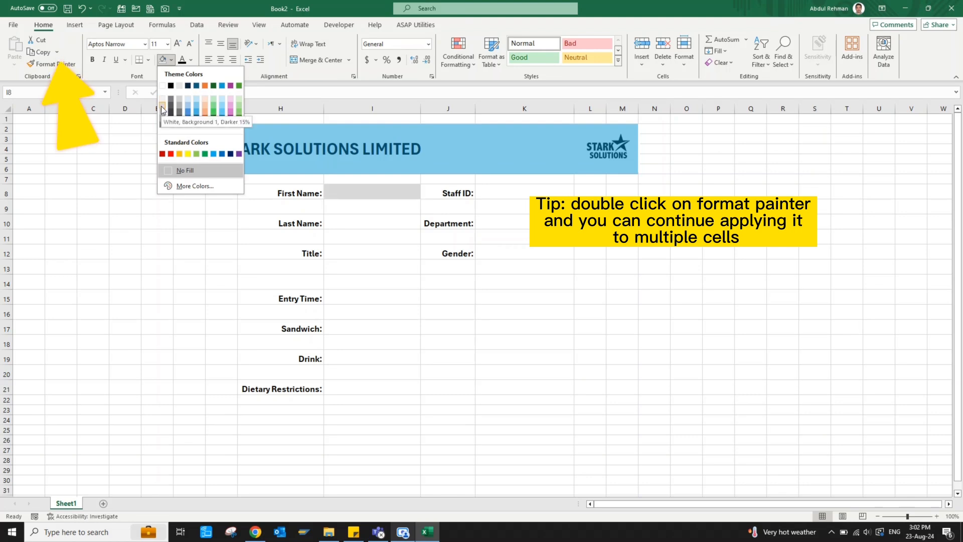
click(162, 100)
Copy I8's grey fill onto the other column I answer boxes and the Staff ID, Department, Gender boxes
double_click(45, 64)
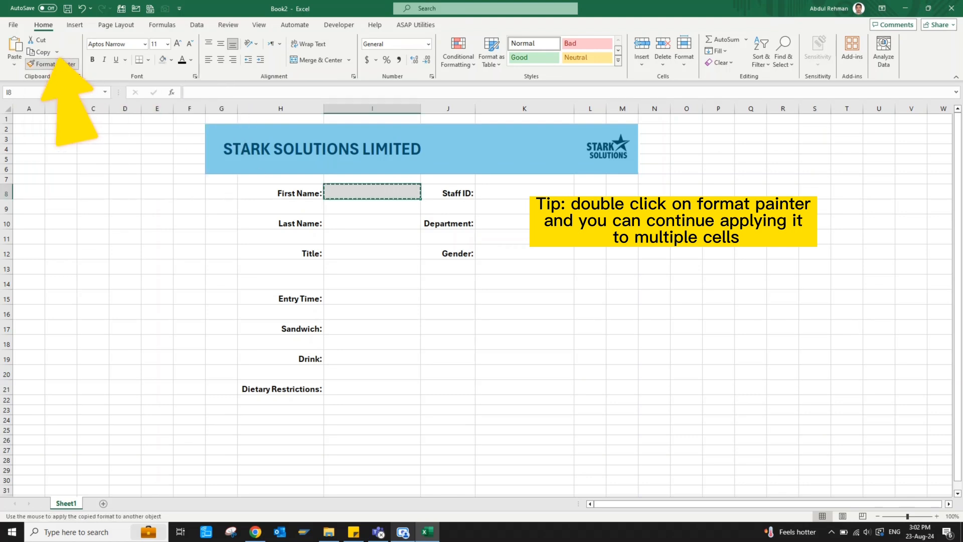
click(370, 221)
click(371, 252)
click(370, 296)
click(362, 333)
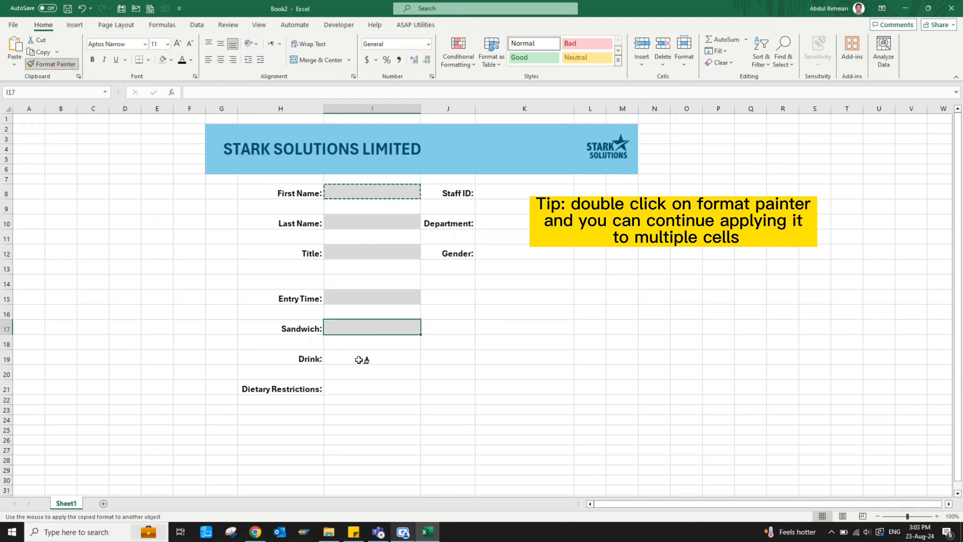
click(361, 359)
click(362, 389)
click(551, 192)
click(526, 221)
click(525, 251)
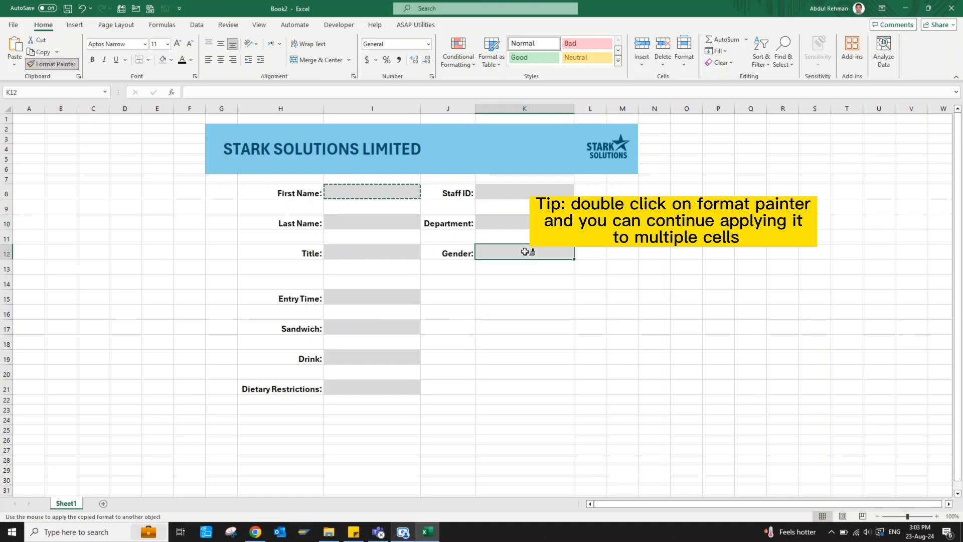
key(Escape)
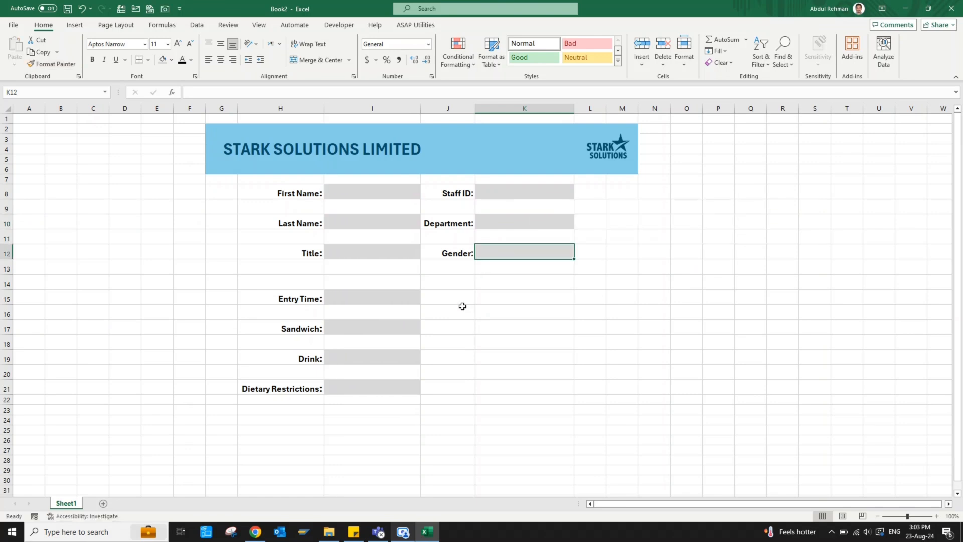
Middle-align the form rows 8–21 and give the First Name box an outside border
drag(221, 191, 622, 389)
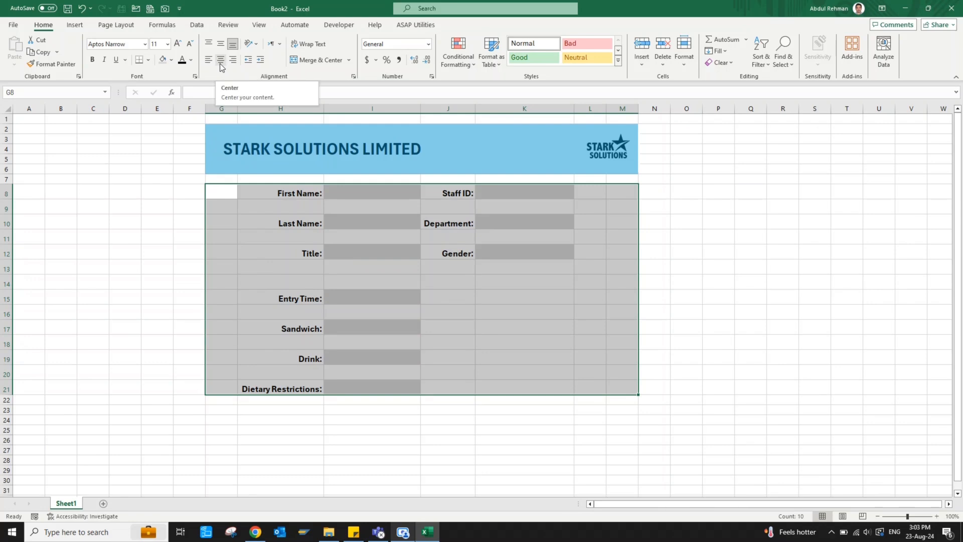
click(220, 44)
click(371, 269)
click(351, 187)
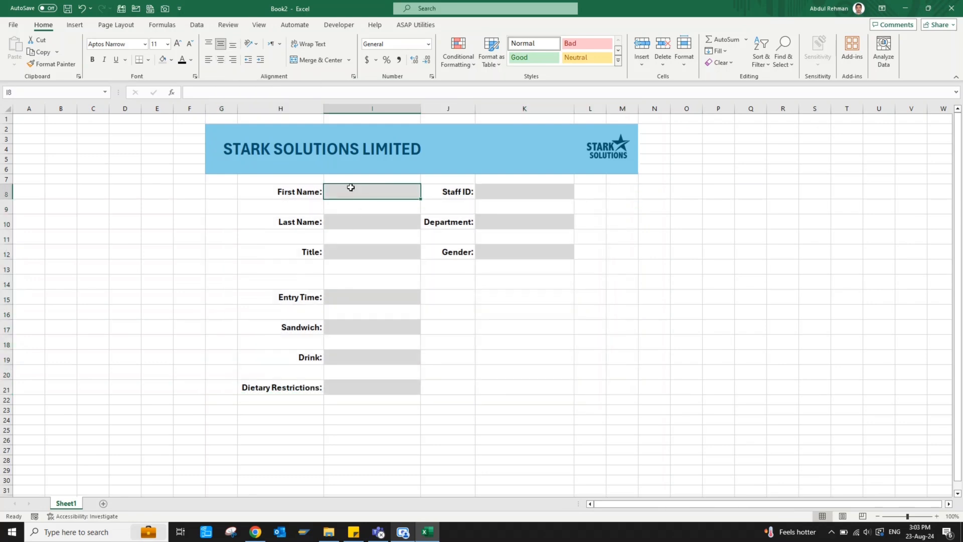
click(148, 60)
click(166, 174)
Copy the First Name box's border onto every other grey answer box
click(52, 64)
click(362, 222)
click(385, 251)
click(390, 297)
click(394, 327)
click(396, 357)
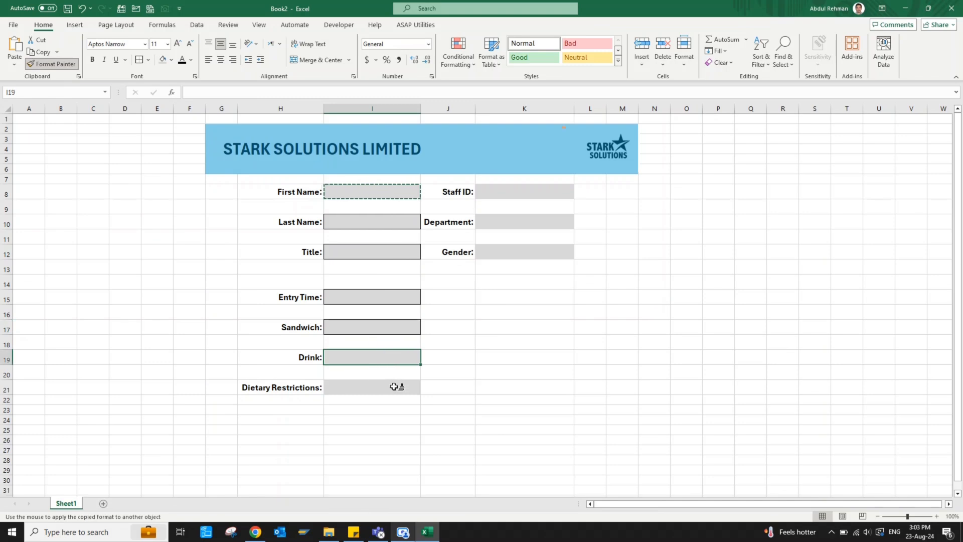
click(398, 387)
click(505, 250)
click(507, 222)
click(508, 189)
key(Escape)
Widen column J so the Staff ID labels fit
drag(474, 108, 488, 108)
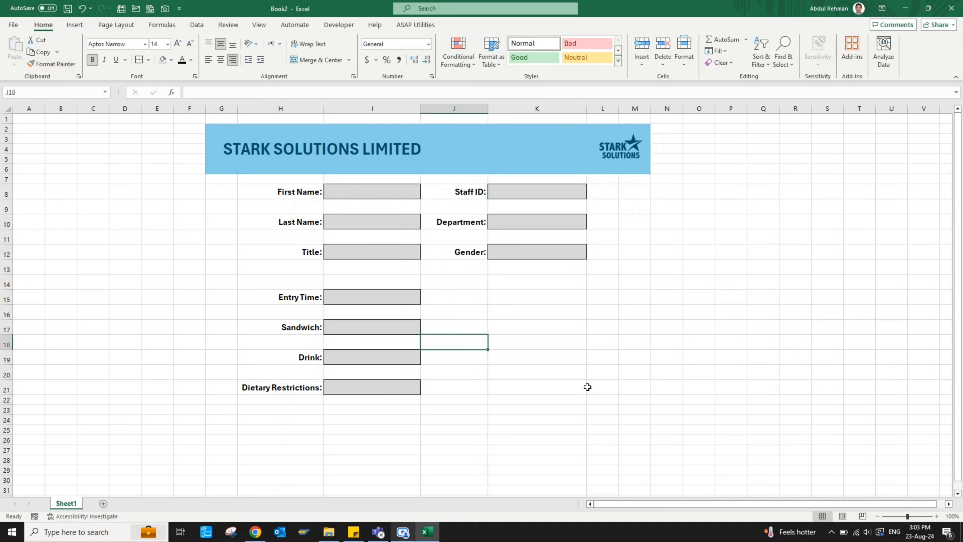
click(537, 373)
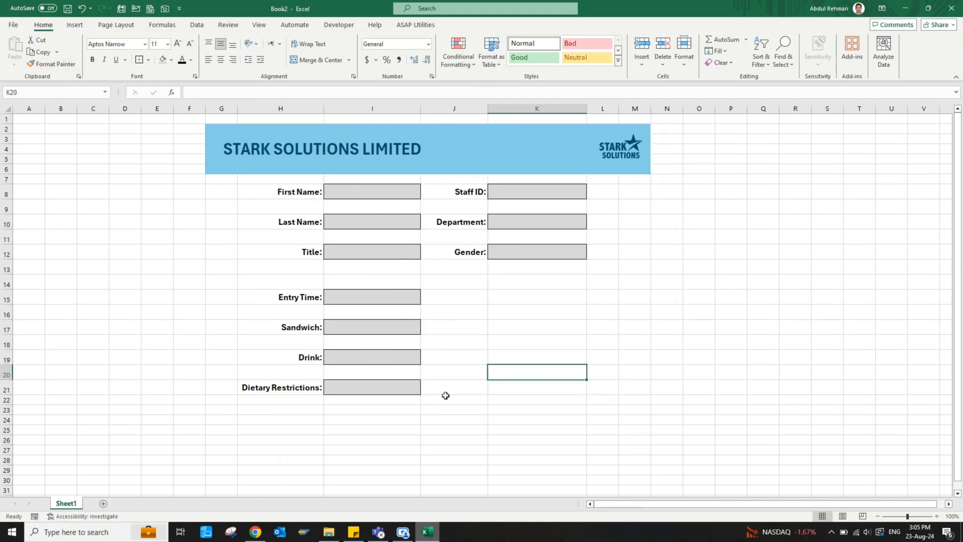
click(358, 294)
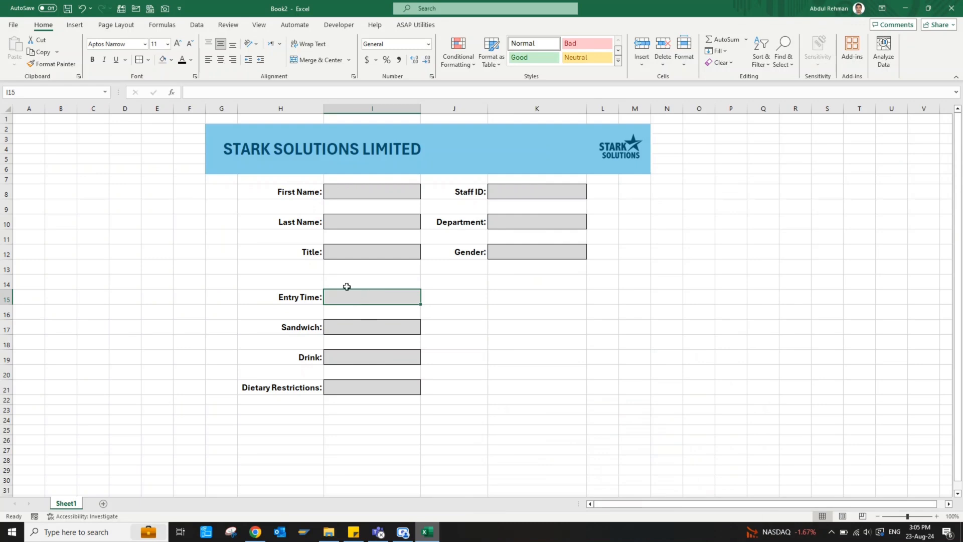
right_click(340, 39)
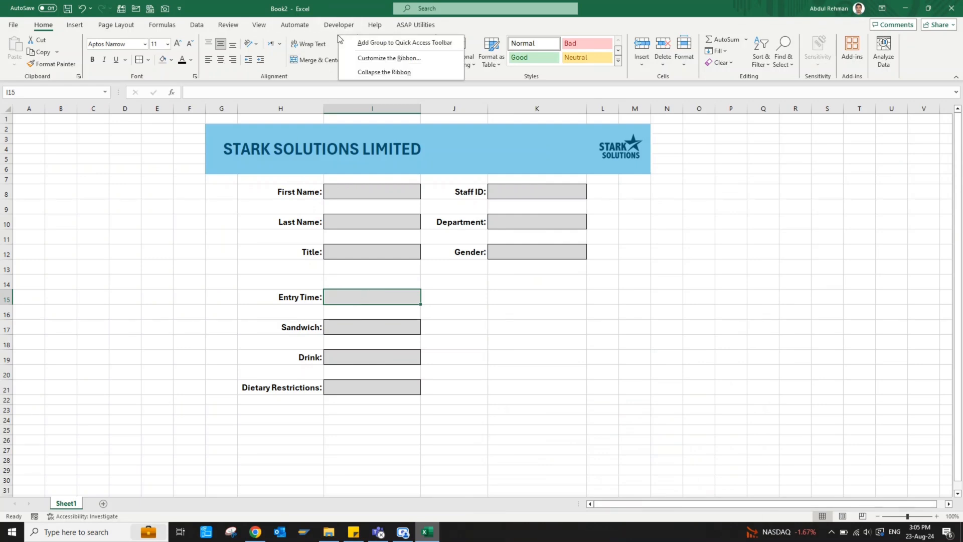
click(369, 59)
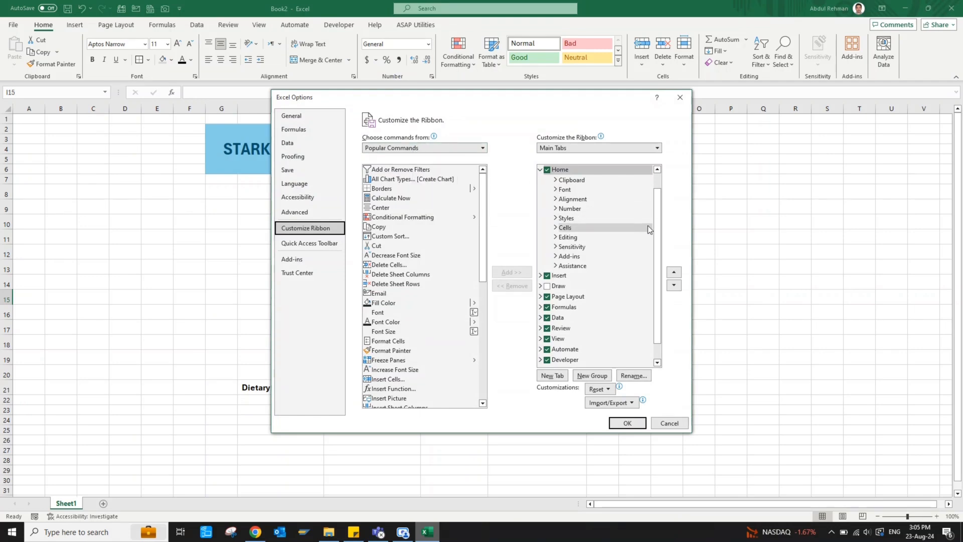
drag(655, 235, 655, 256)
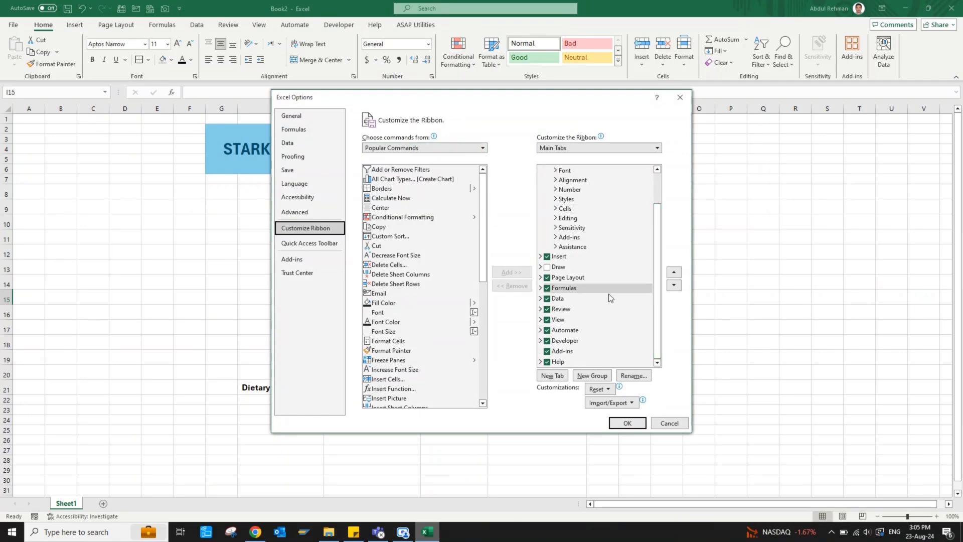
click(548, 342)
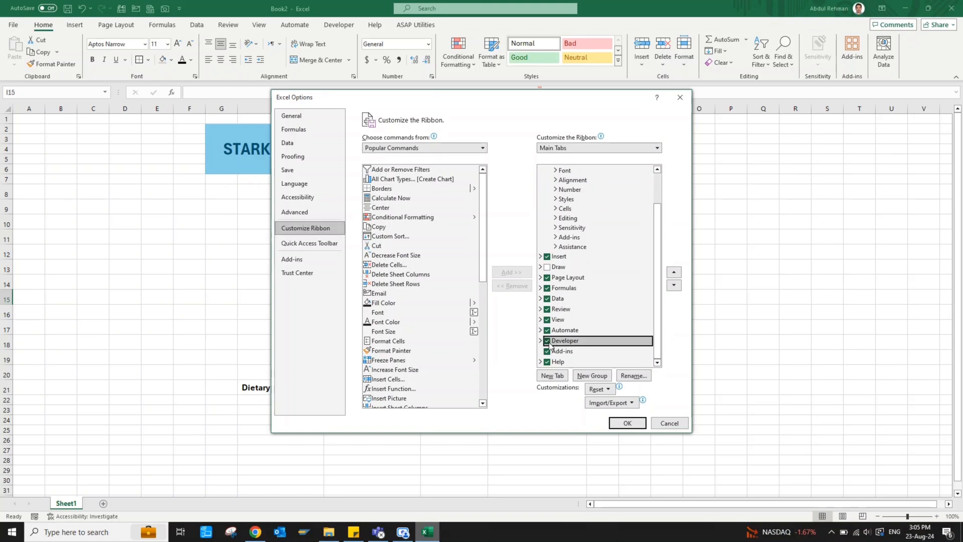
click(627, 422)
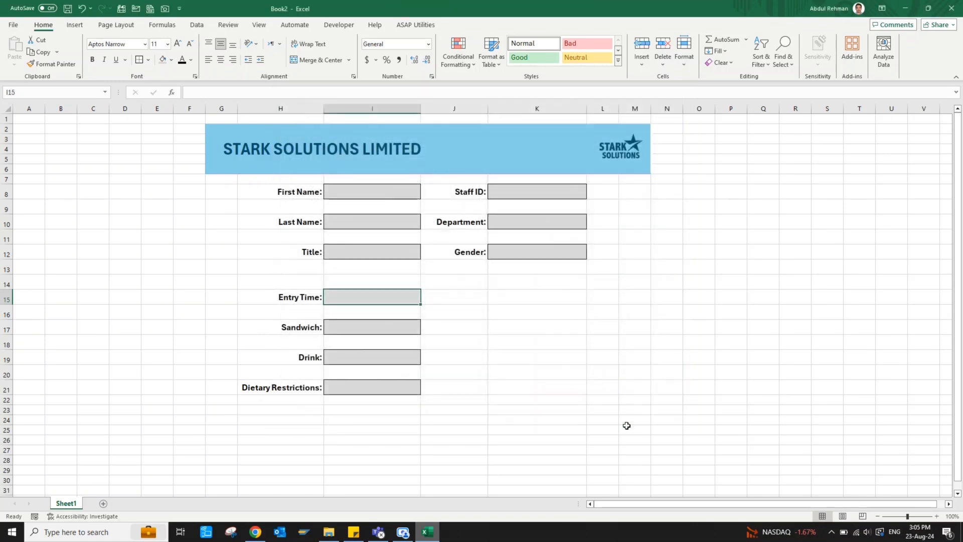
Draw a Morning option button inside the Entry Time box
click(339, 25)
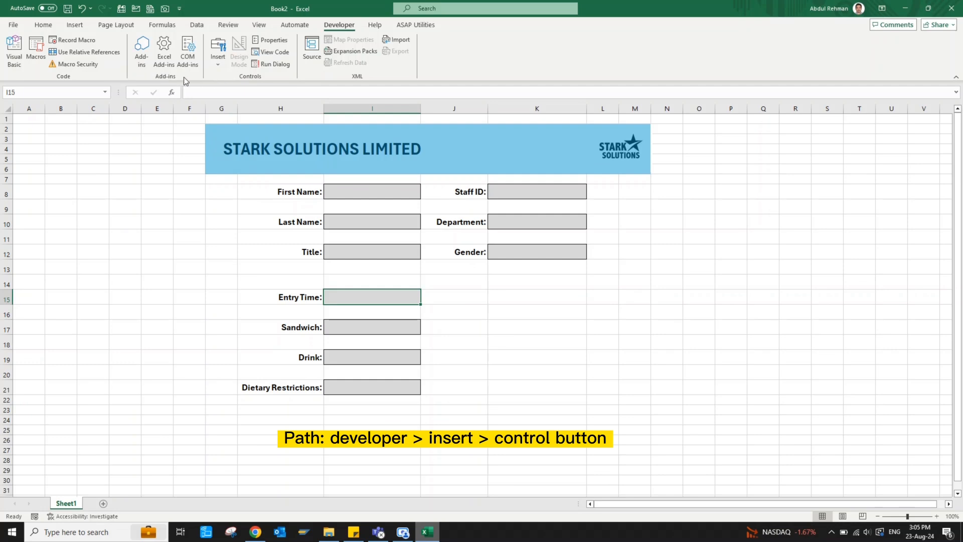
click(217, 64)
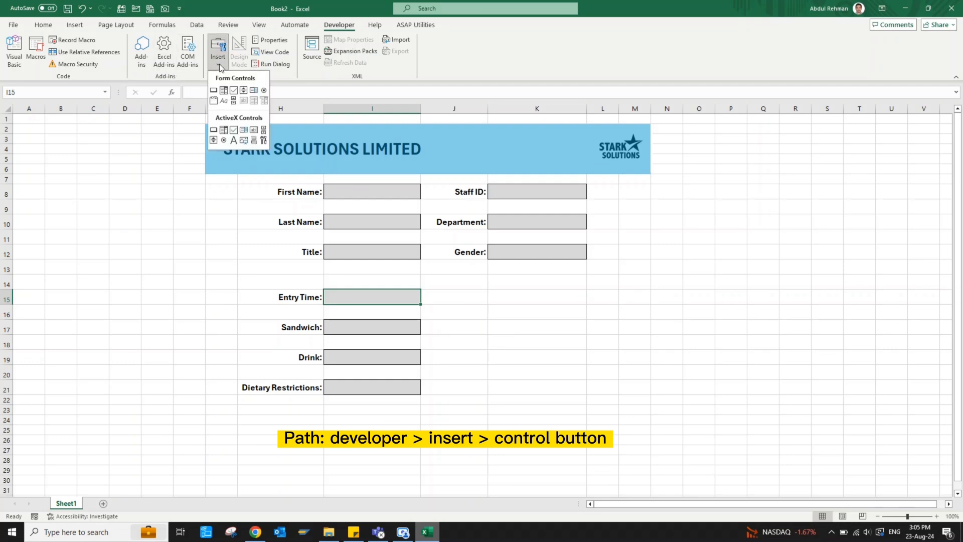
click(264, 91)
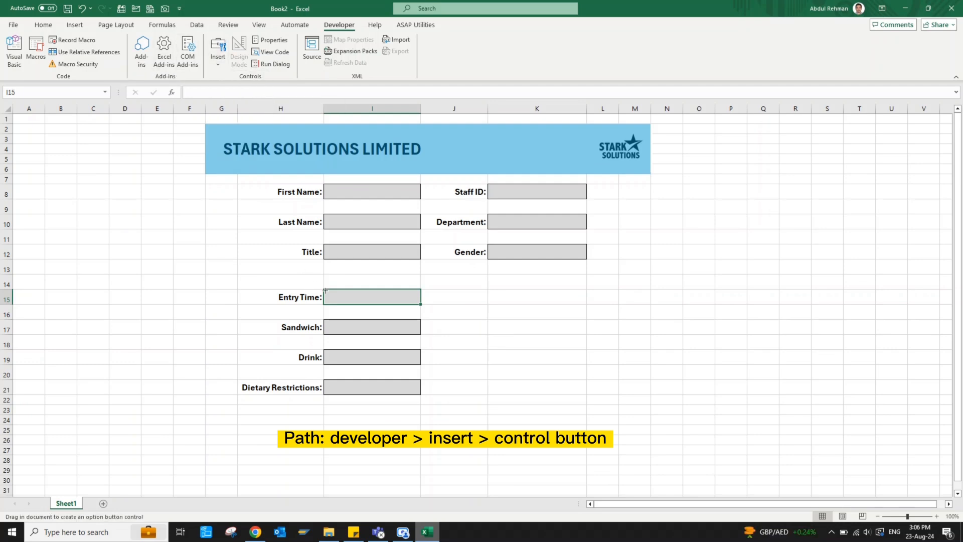
drag(323, 289, 377, 303)
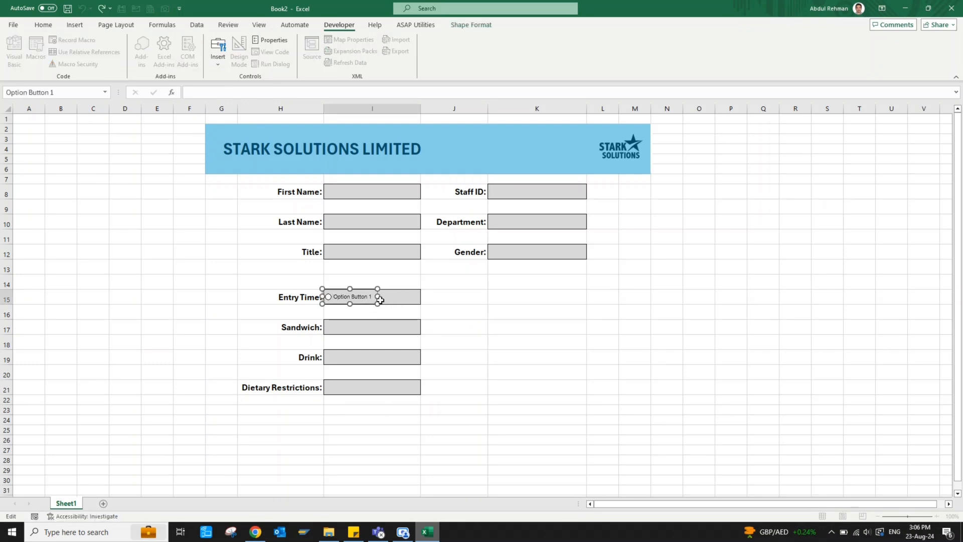
key(ctrl+a)
text(Morning)
drag(378, 297, 403, 293)
Duplicate the Morning button beside it and relabel the copy Evening
key(ctrl+d)
key(Right)
key(Right)
key(Right)
key(Right)
key(Right)
key(Right)
key(Right)
key(Right)
text(Evening)
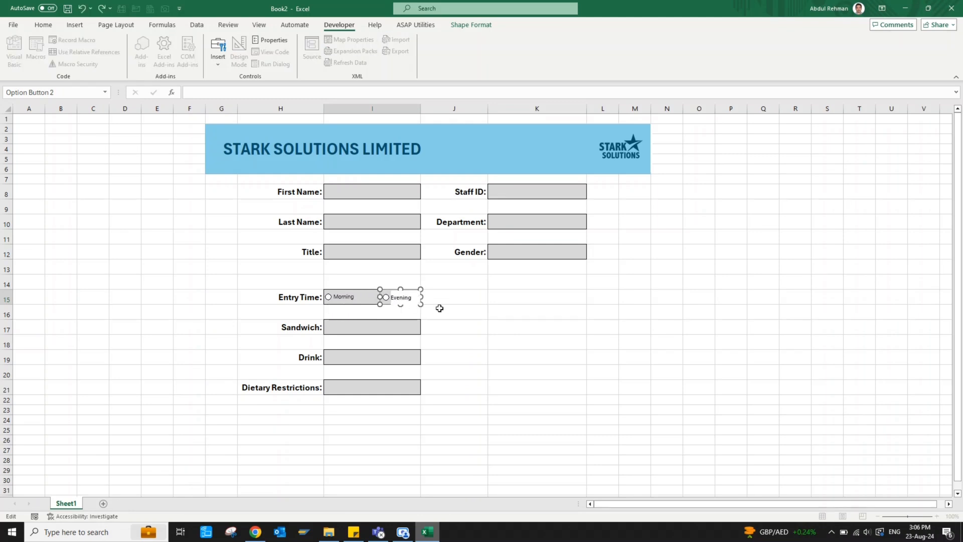
click(440, 309)
click(432, 279)
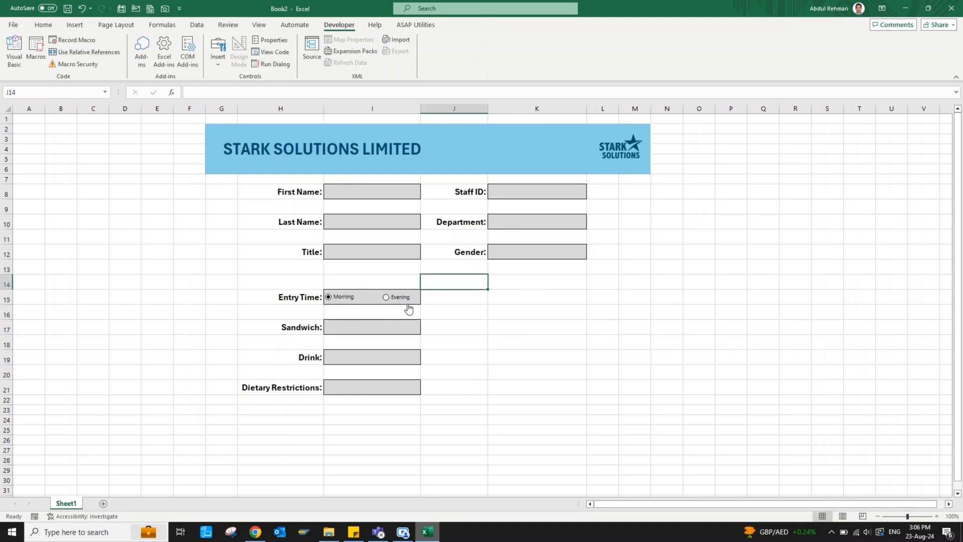
Align the Morning and Evening option buttons along their top edges
ctrl+click(401, 301)
ctrl+click(348, 299)
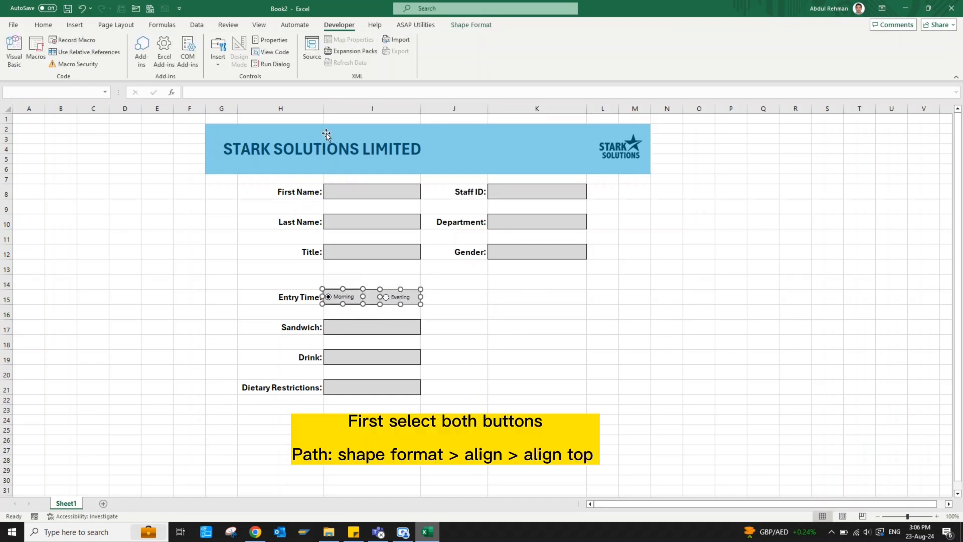
click(471, 25)
click(694, 67)
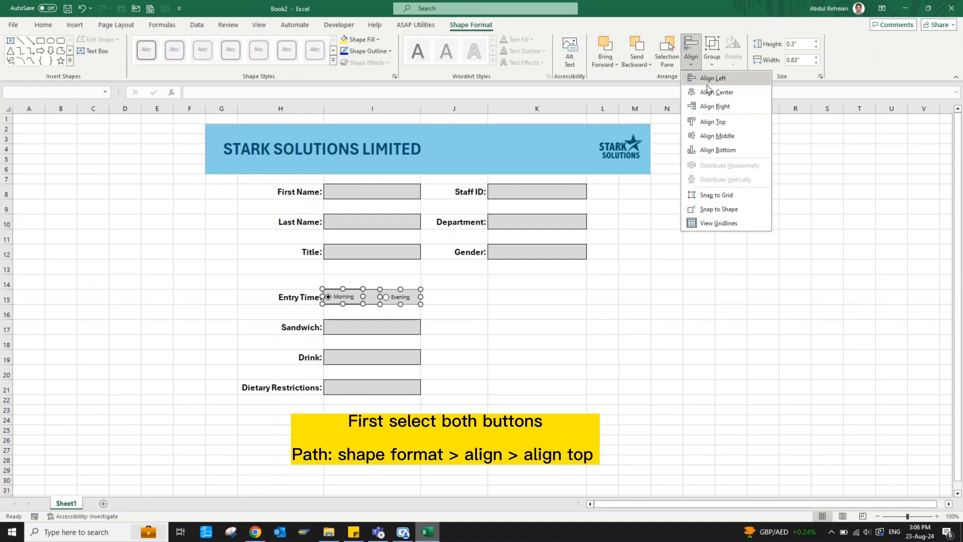
click(717, 125)
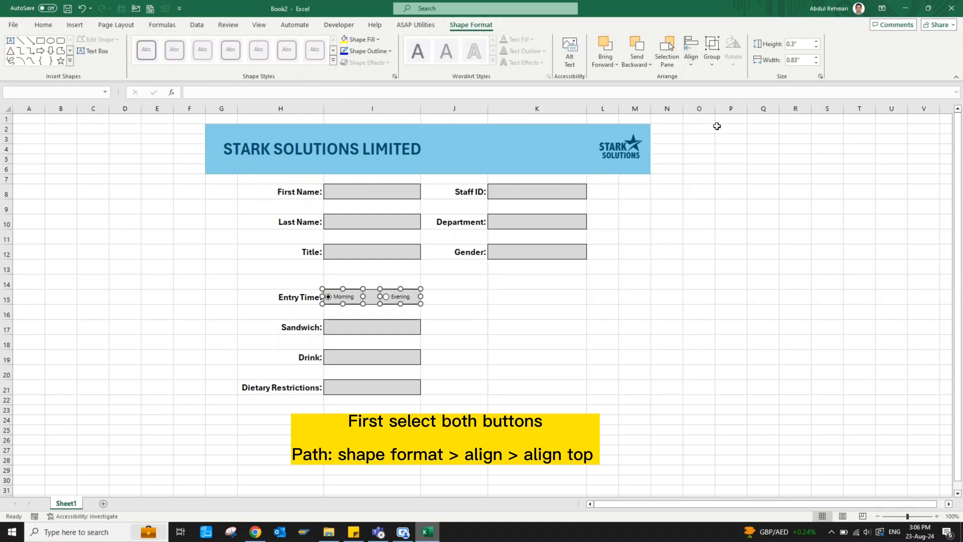
click(476, 316)
click(512, 361)
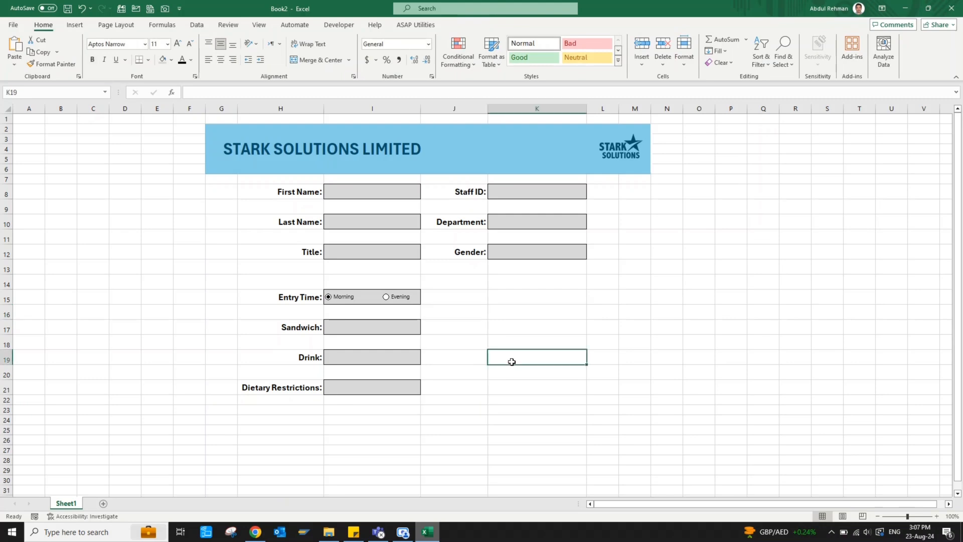
Give the Dietary Restrictions box a Yes,No list validation and choose Yes
click(360, 388)
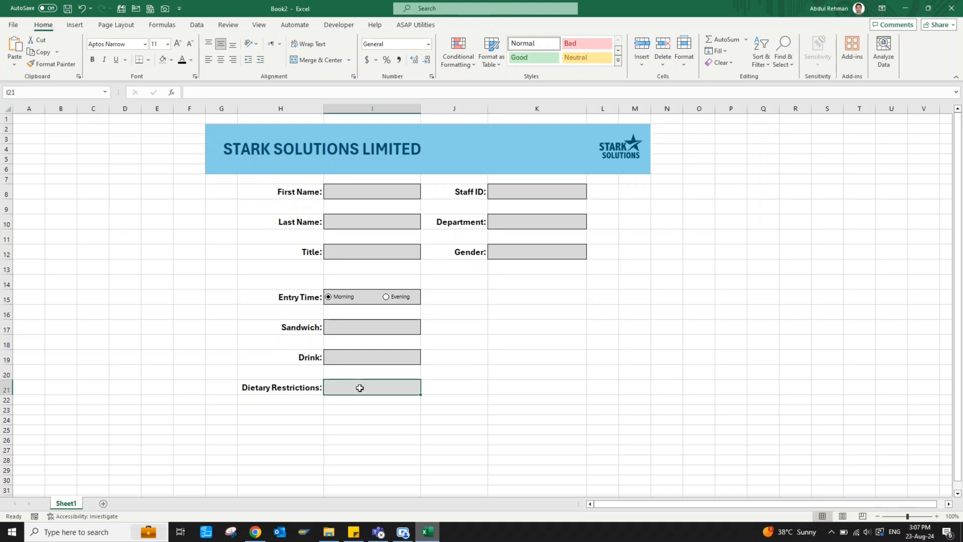
click(197, 24)
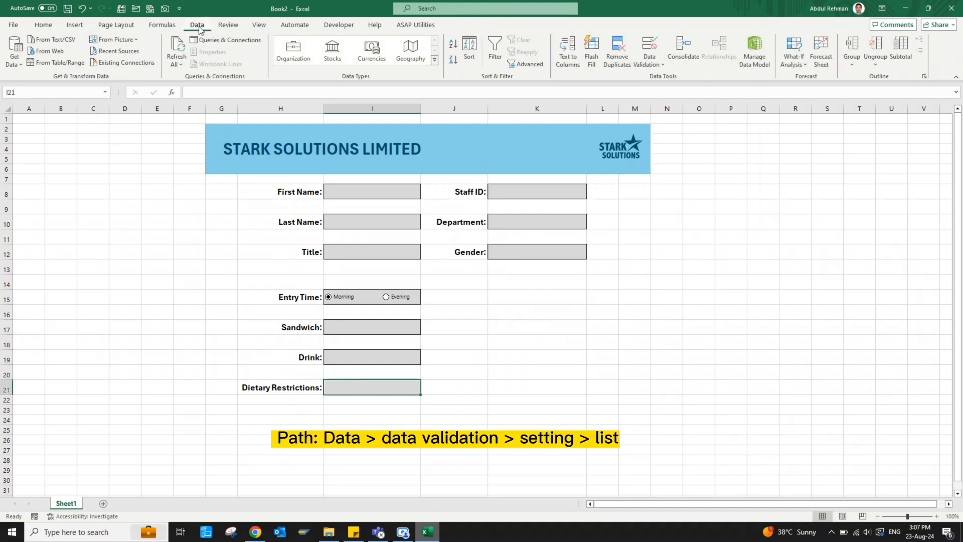
click(649, 60)
click(657, 79)
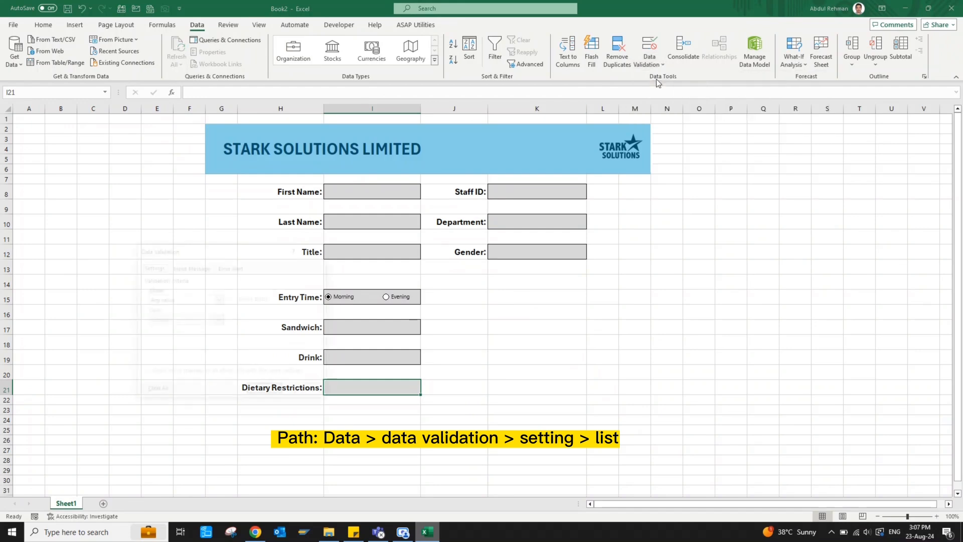
drag(266, 253, 610, 283)
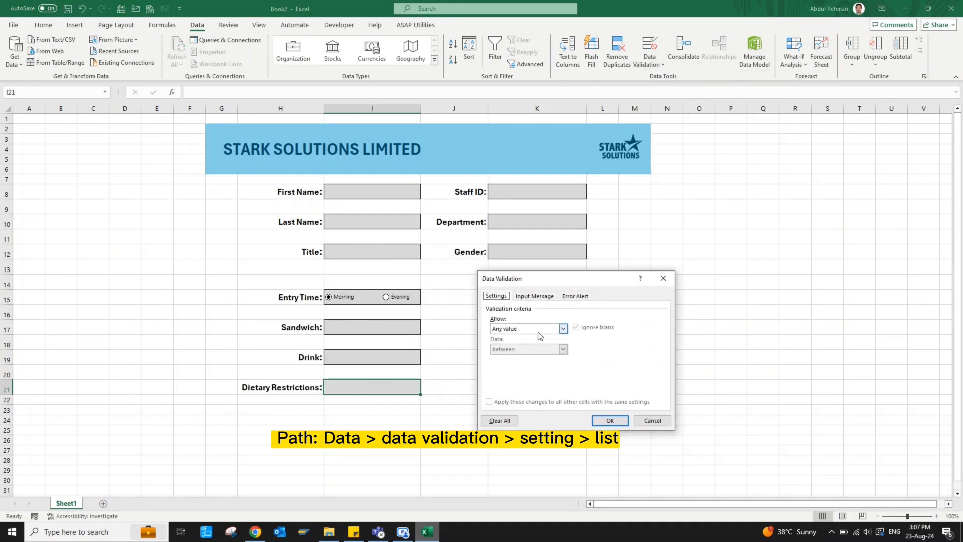
click(564, 329)
click(511, 357)
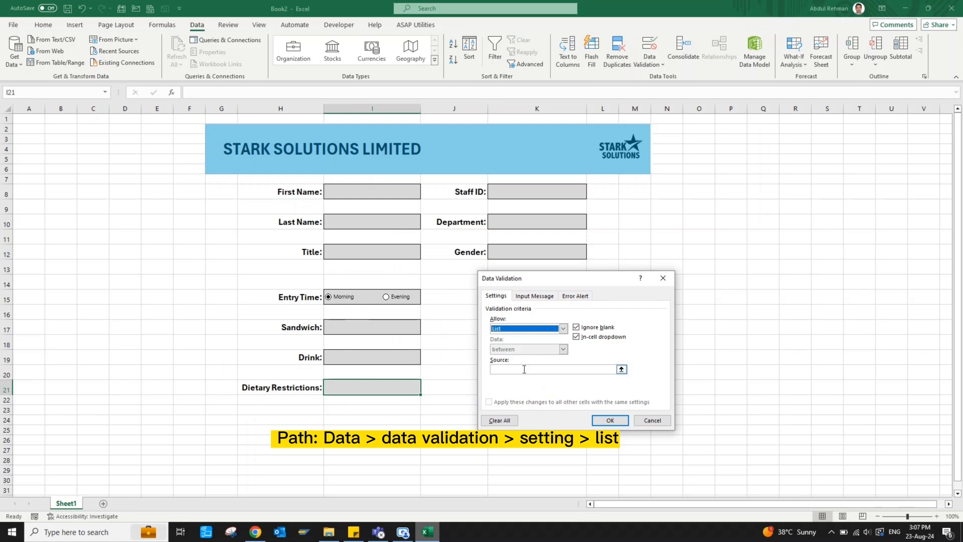
click(525, 369)
text(Yes,)
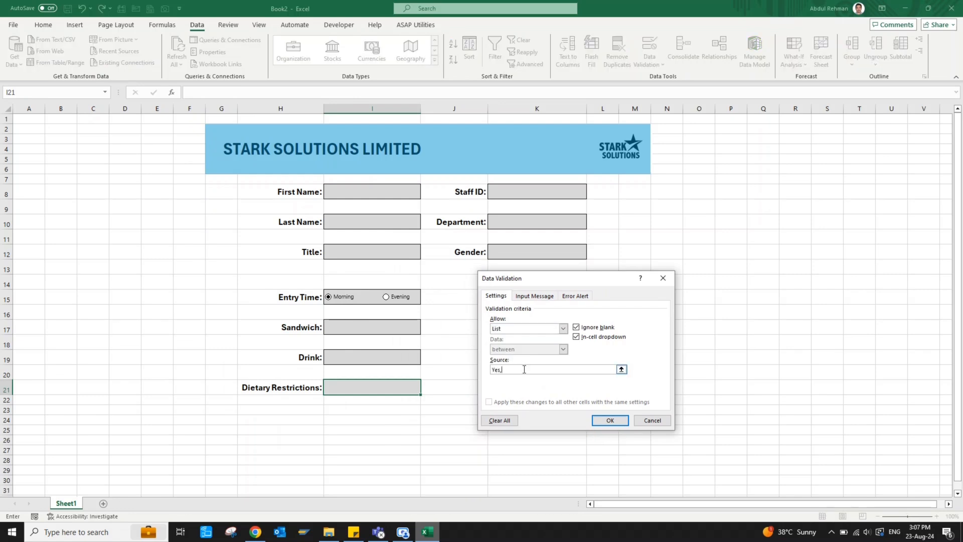
click(611, 420)
click(424, 389)
click(395, 399)
Copy the Yes/No dropdown from Dietary Restrictions into the Sandwich and Drink boxes
right_click(383, 390)
click(401, 87)
right_click(350, 357)
right_click(344, 328)
click(370, 60)
click(454, 357)
click(404, 358)
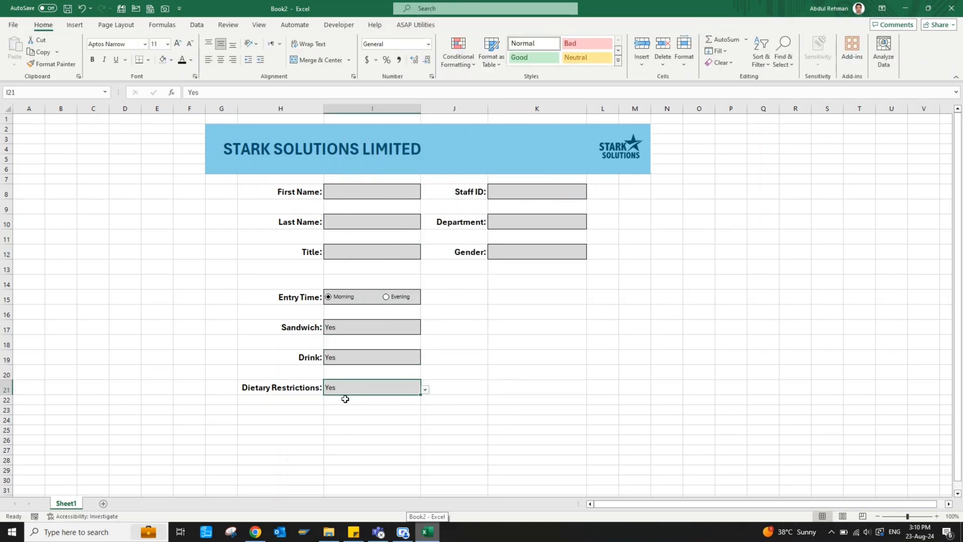
click(346, 399)
In I22, enter an IF formula showing a contact-details message when I21 is Yes, in red italic
text(=)
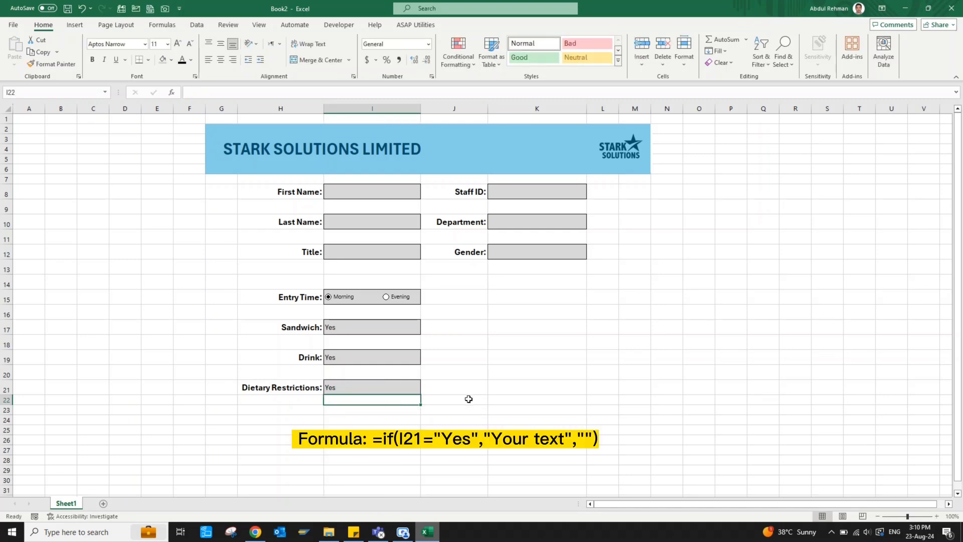
text(if)
key(Tab)
text(I21)
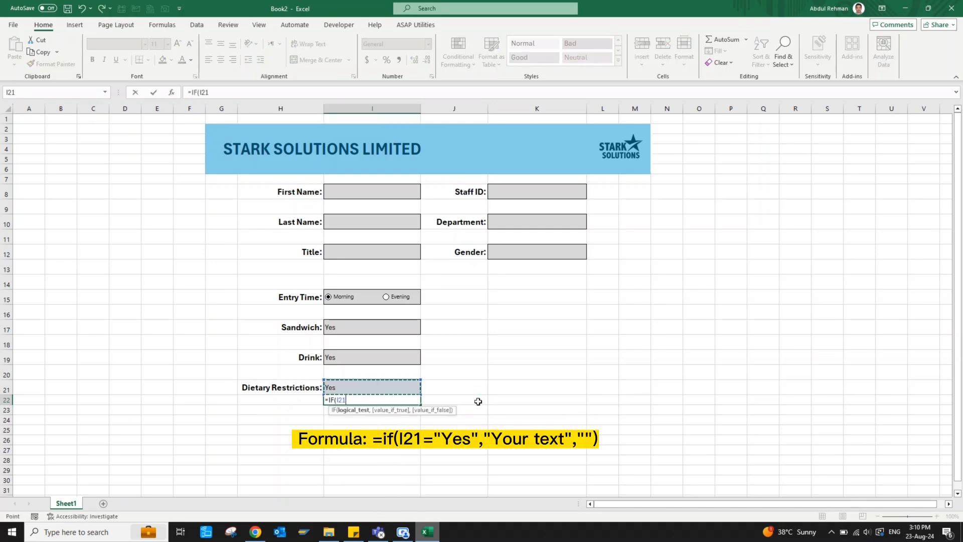
text(="Yes",)
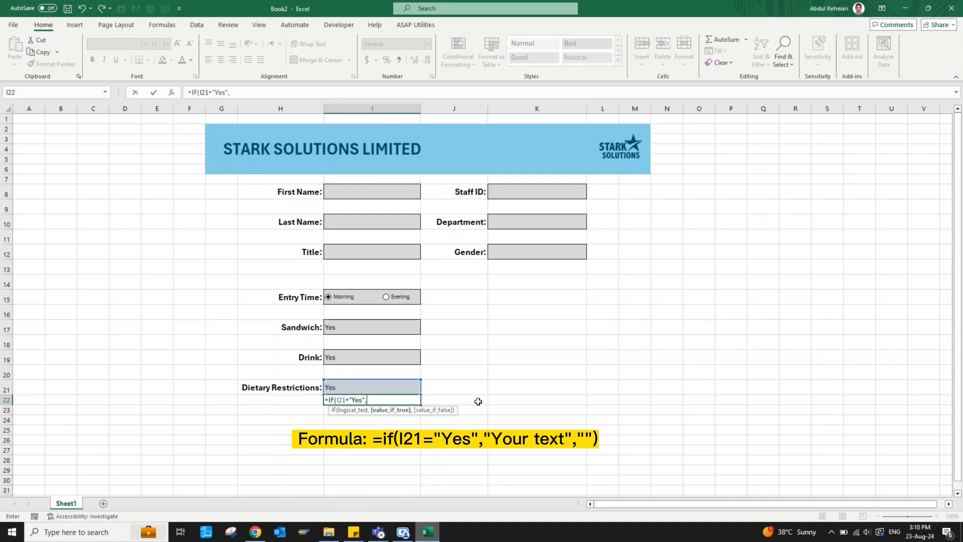
text("Please contact)
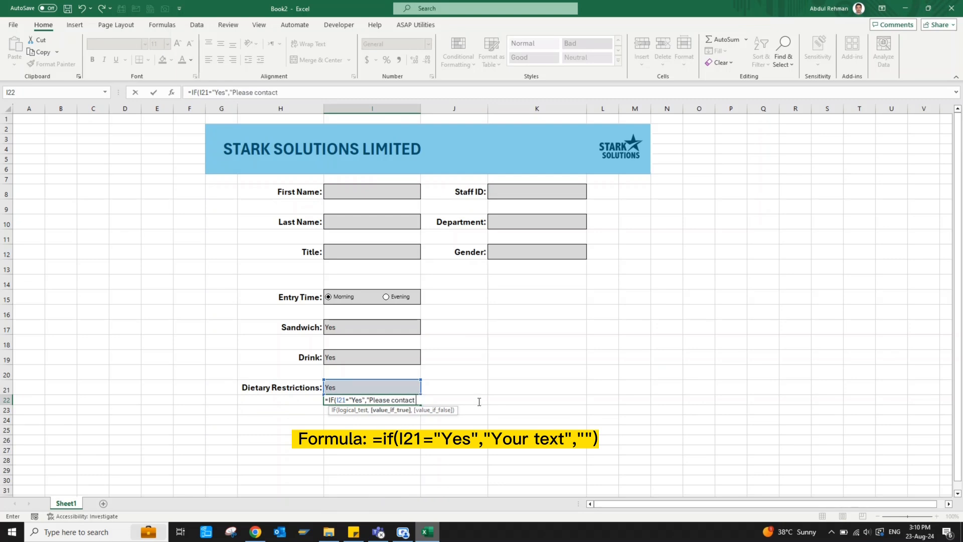
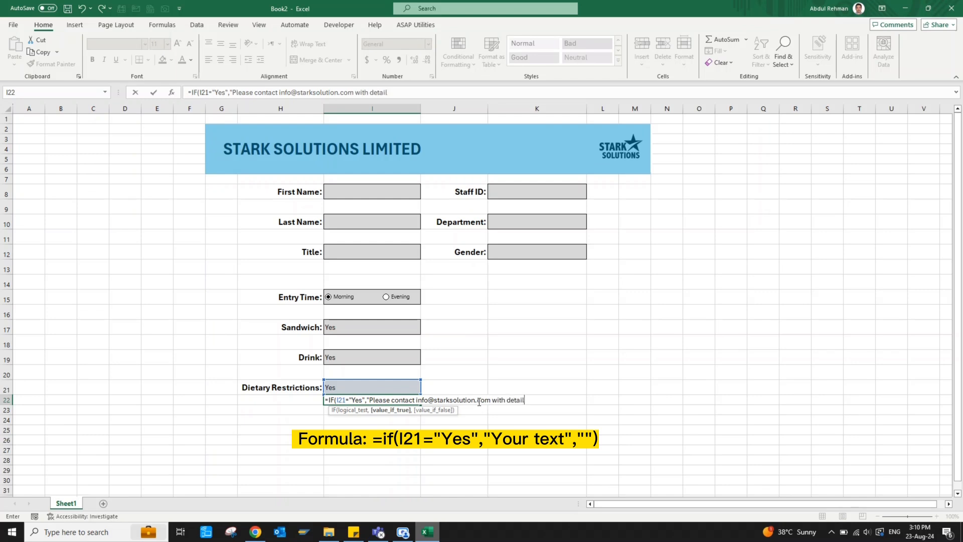
text(s")
key(Return)
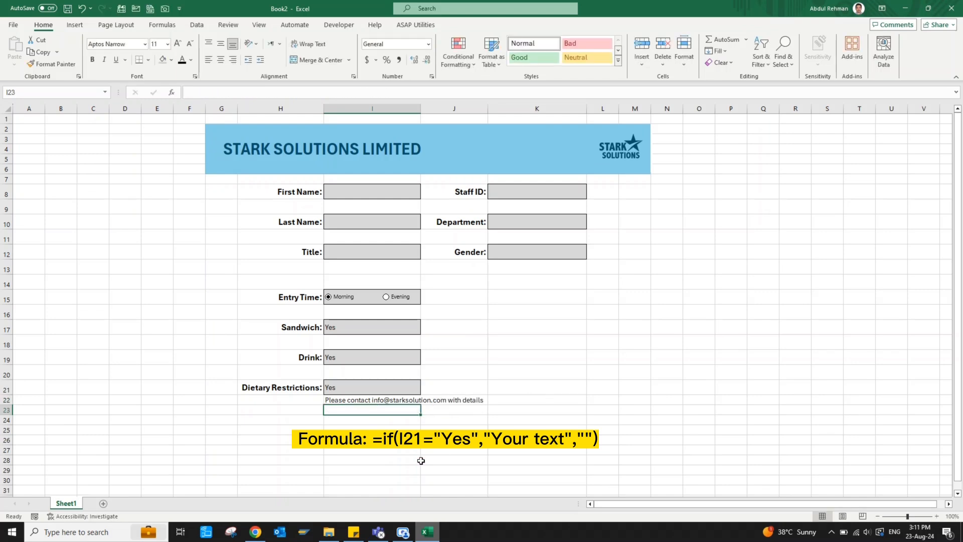
click(366, 400)
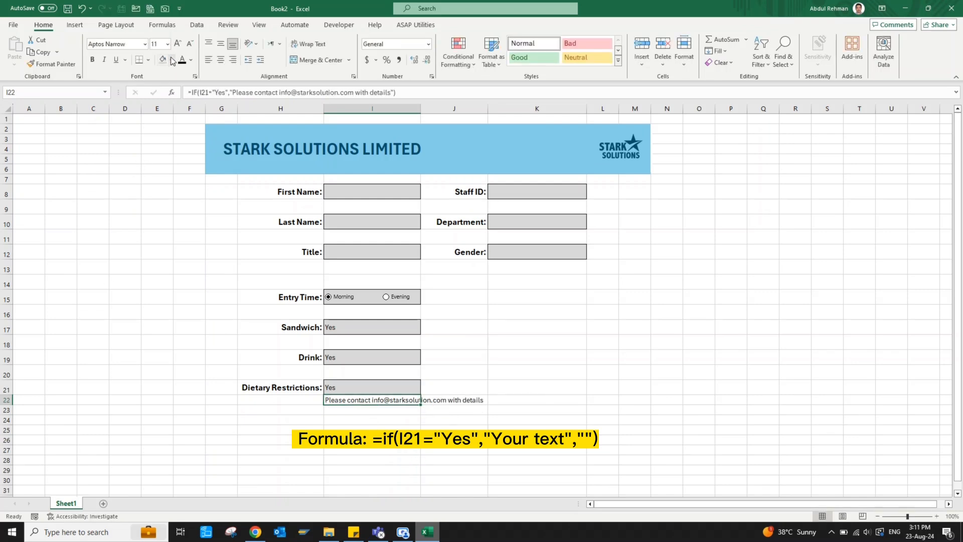
click(191, 59)
click(193, 170)
click(103, 60)
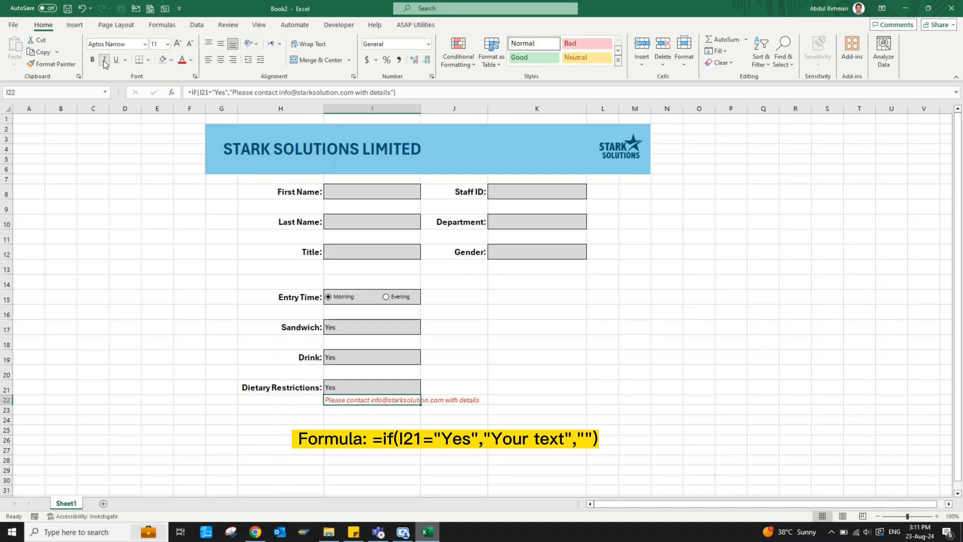
Test with No, then add an empty "" otherwise value to the IF formula
click(368, 389)
click(425, 390)
click(411, 409)
click(402, 401)
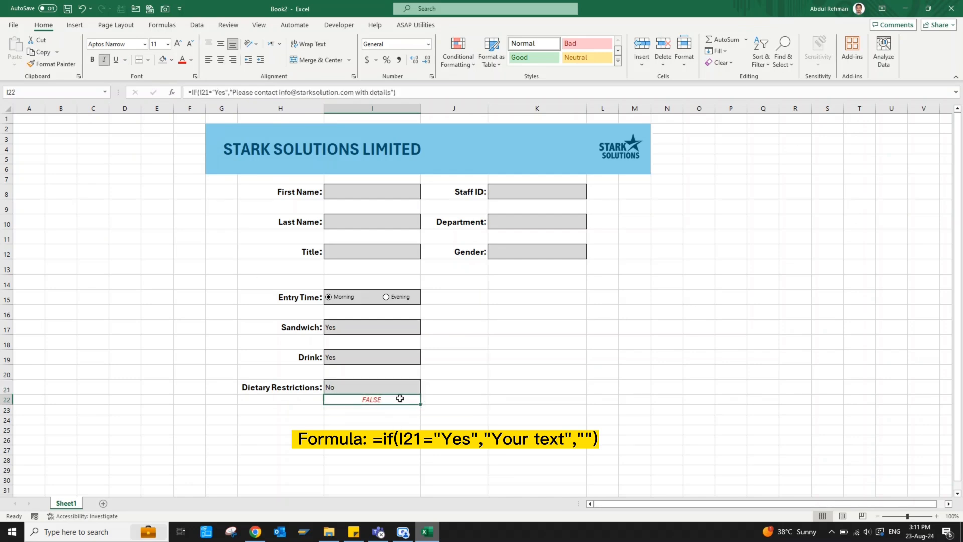
double_click(399, 399)
text(,"")
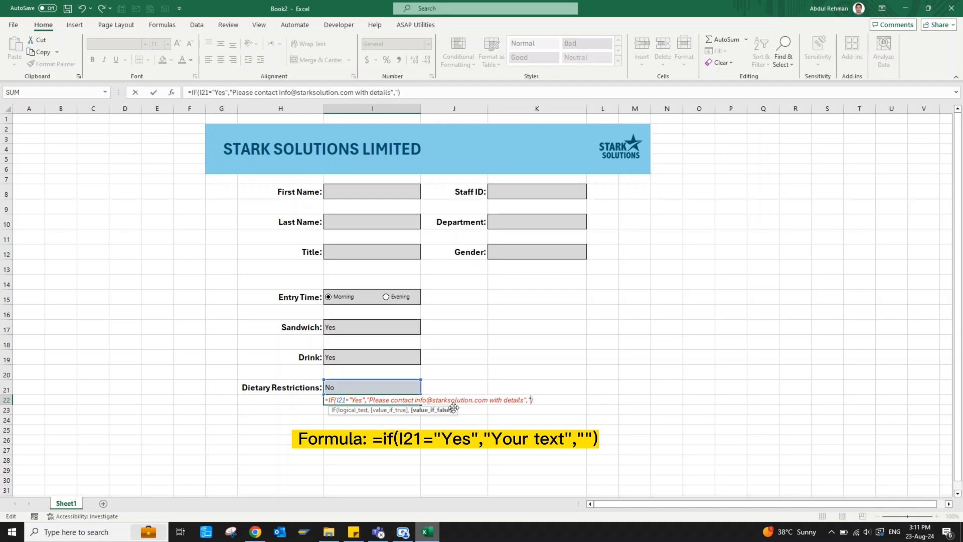
key(Return)
Set Dietary Restrictions back to Yes and select the whole form area
click(396, 389)
click(425, 390)
click(405, 399)
click(426, 390)
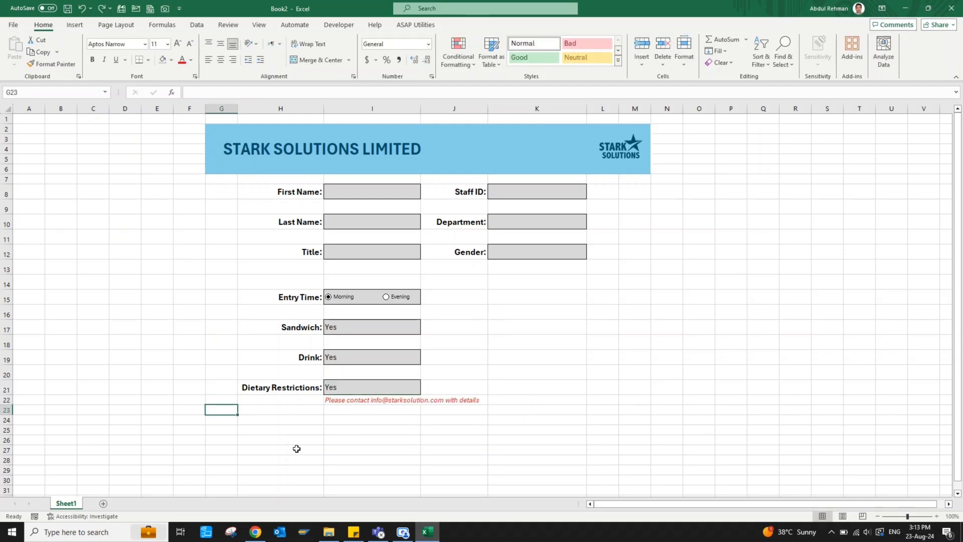
key(shift+Right)
key(shift+Right)
key(shift+Right)
key(shift+Right)
key(shift+Right)
key(shift+Right)
key(shift+Up)
key(shift+Up)
key(shift+Up)
key(shift+Up)
key(shift+Up)
key(shift+Up)
key(shift+Up)
key(shift+Up)
key(shift+Up)
key(shift+Up)
key(shift+Up)
key(shift+Up)
key(shift+Up)
key(shift+Up)
key(shift+Up)
key(shift+Up)
key(shift+Up)
key(shift+Up)
key(shift+Up)
key(shift+Up)
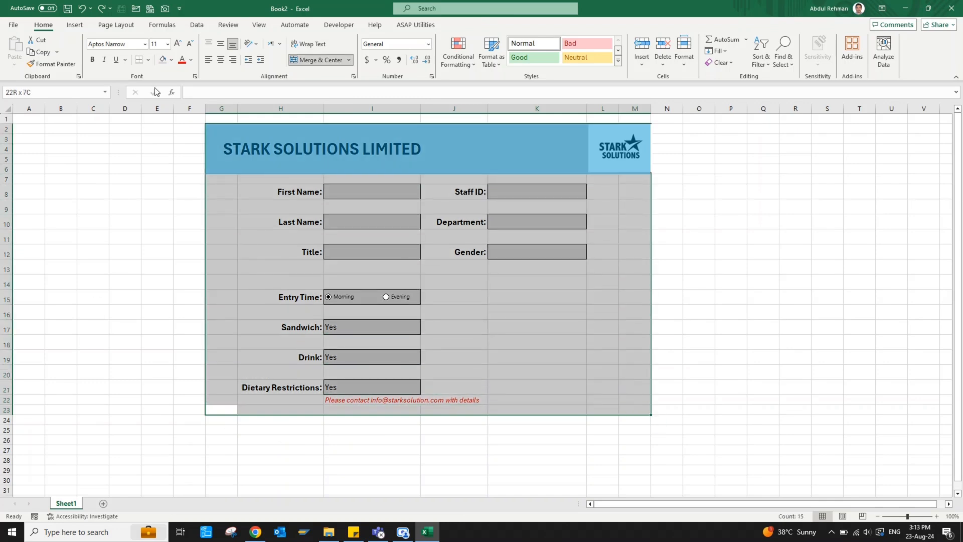
Put a thick outside border around the form and shade the left margin columns grey
click(148, 60)
click(163, 189)
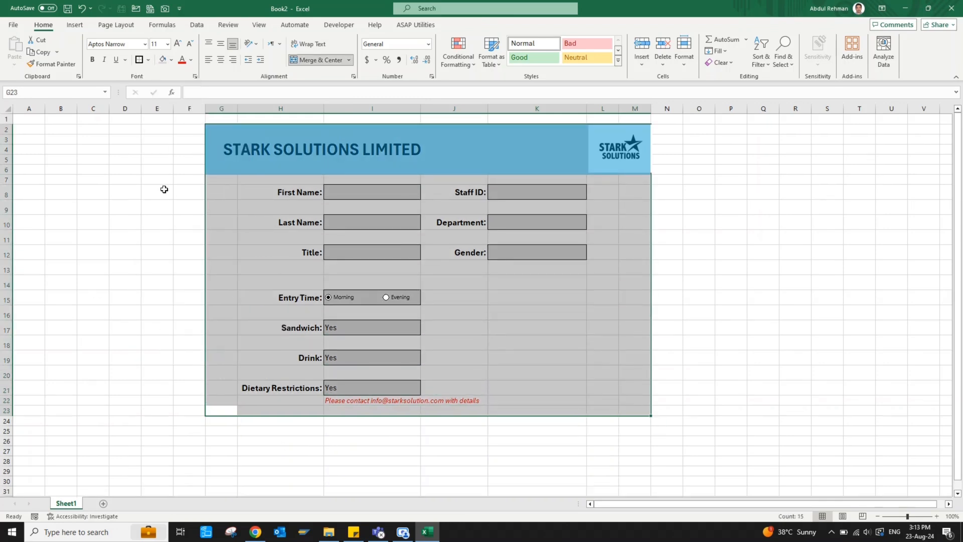
click(670, 108)
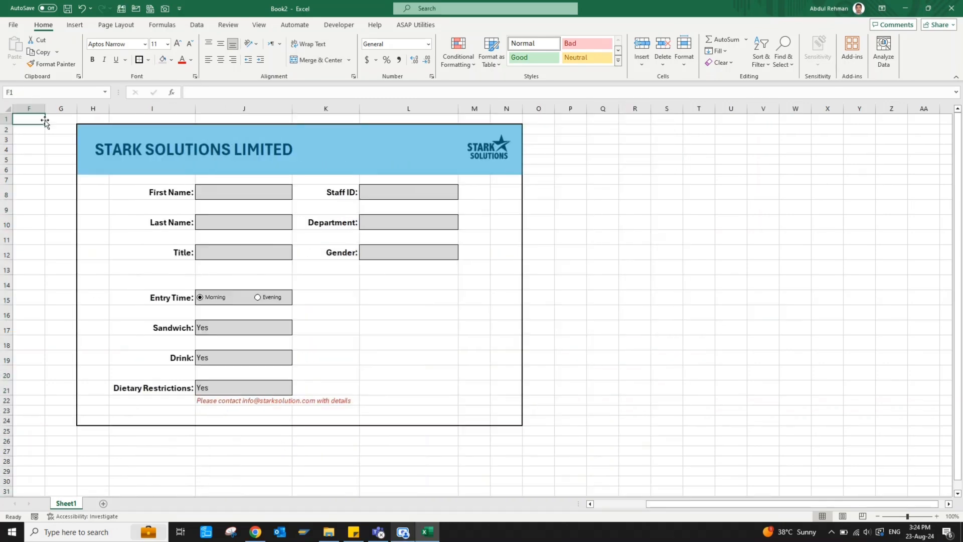
drag(61, 107, 29, 107)
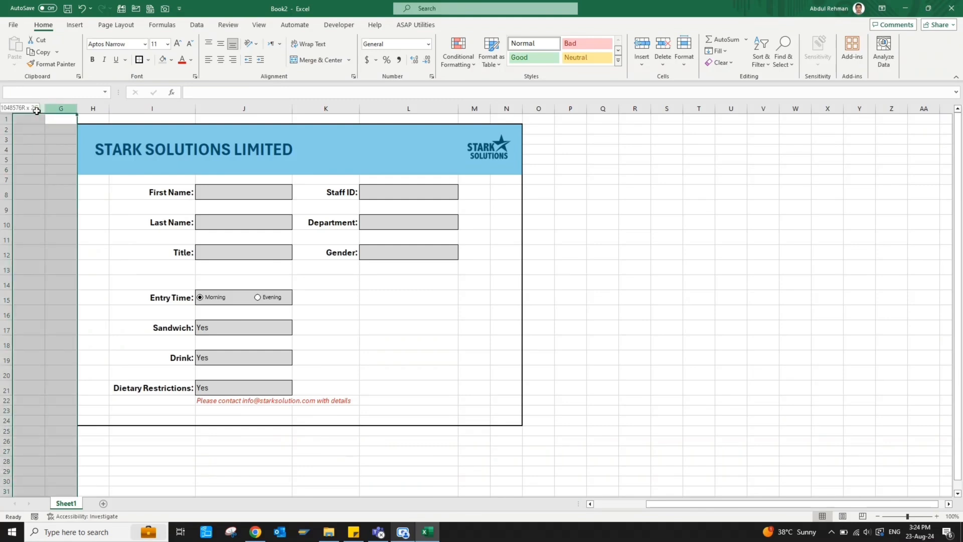
click(163, 60)
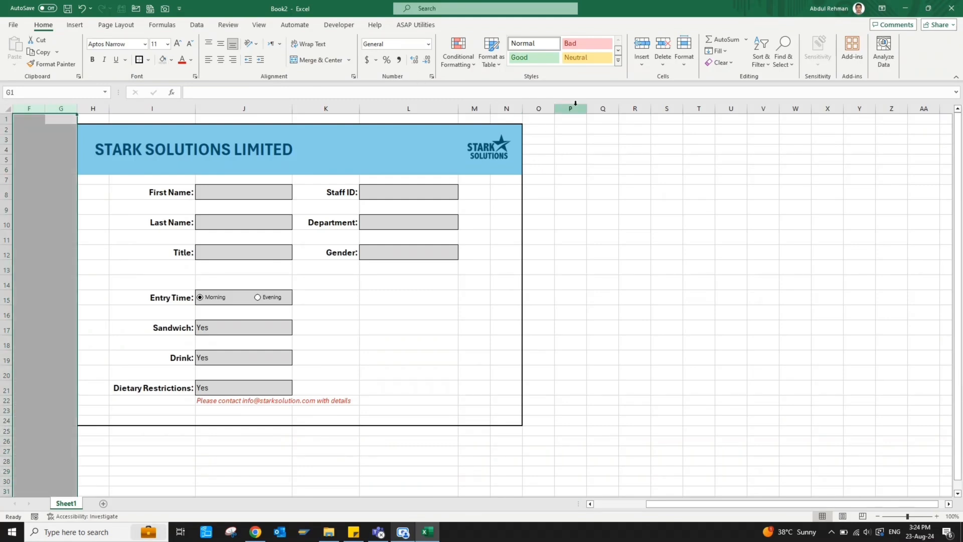
Shade every column right of the form, and columns A to E, grey
click(543, 108)
key(ctrl+shift+Right)
click(165, 64)
key(ctrl+Home)
key(shift+space)
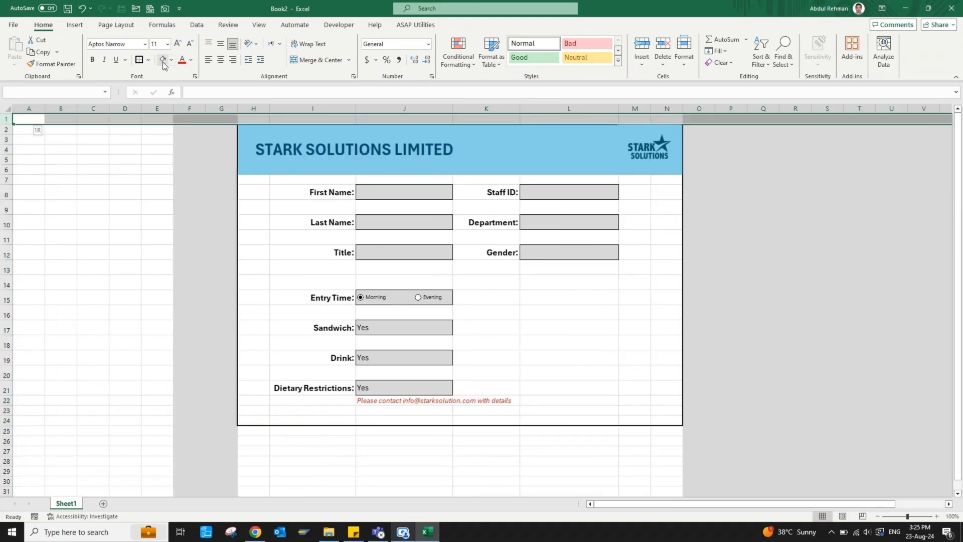
key(Right)
key(Right)
key(Right)
key(Right)
key(ctrl+space)
key(ctrl+shift+Left)
click(163, 64)
Shade all rows below the form grey, then select the empty columns E to G
key(Down)
key(Down)
key(Down)
key(Down)
key(Down)
key(Down)
key(Down)
key(Down)
key(Down)
key(Down)
key(Down)
key(Down)
key(Down)
key(Down)
key(Down)
key(Down)
key(Down)
key(Down)
key(Down)
key(Down)
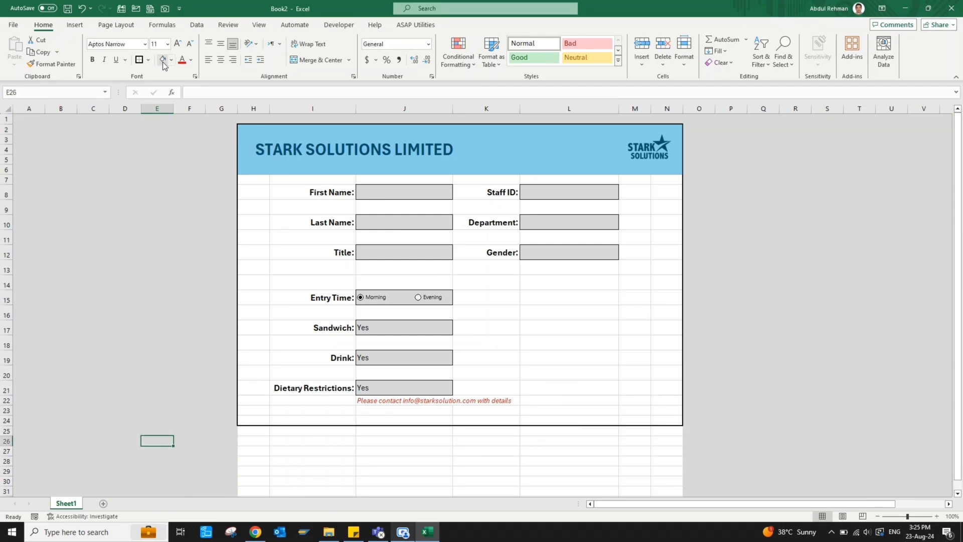
key(Up)
key(Right)
key(Right)
key(shift+space)
key(ctrl+shift+Down)
click(163, 65)
key(ctrl+BackSpace)
key(shift+BackSpace)
click(708, 252)
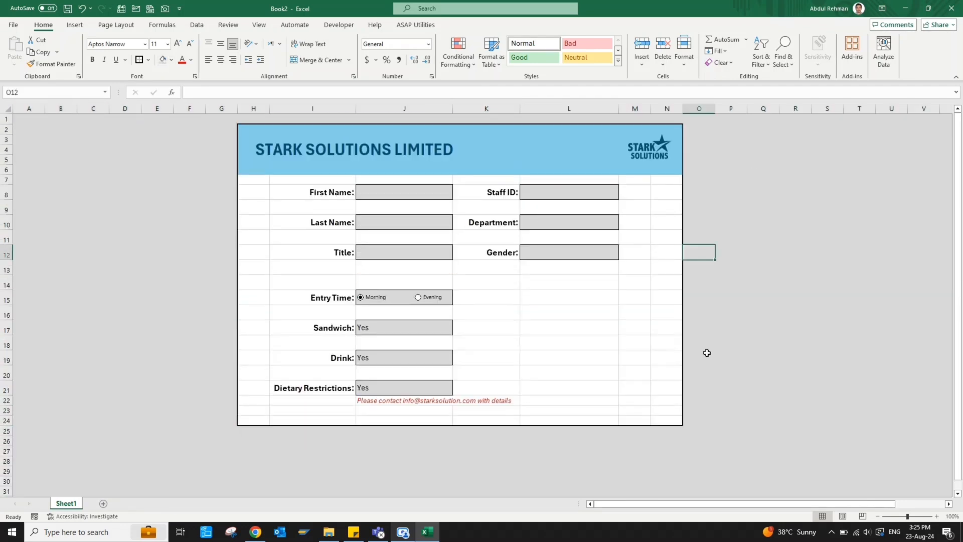
key(Right)
key(Down)
key(Down)
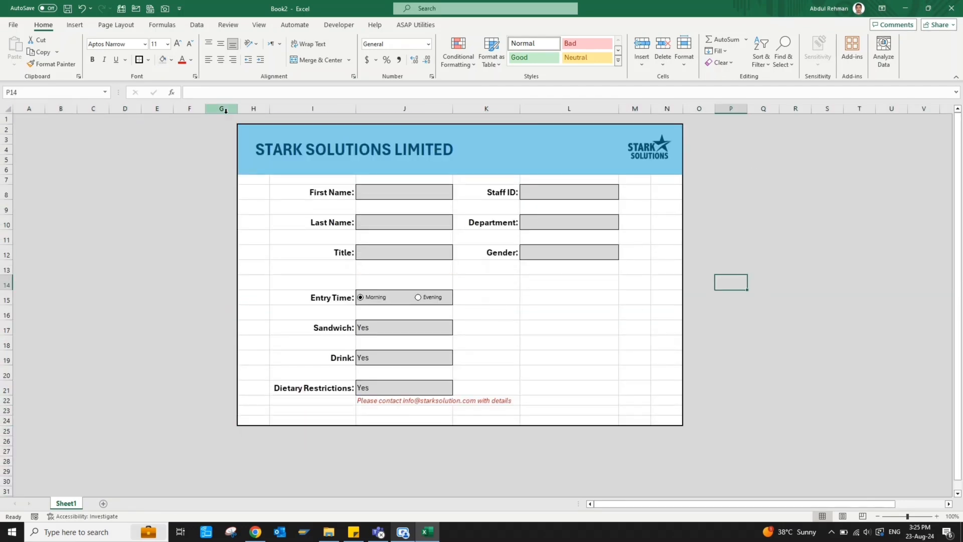
drag(225, 109, 159, 109)
Delete the empty columns and list the field labels First Name through Dietary Restriction in M13:M22
key(ctrl+minus)
click(624, 265)
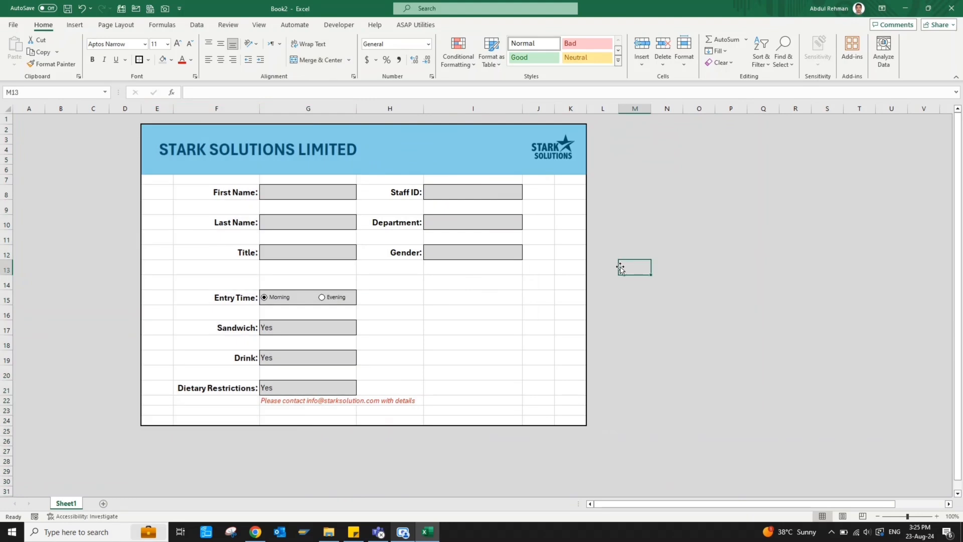
text(First Name)
key(Return)
text(Last Name)
key(Return)
text(Sttle)
key(Return)
text(Staff ID)
key(Return)
text(Department)
key(Return)
text(First Name Last Name Title Staff ID Department Gender Entry Time Sandwich Drink )
text(Dietary Restriction)
key(Return)
Apply All Borders to M13:O22 and autofit column M to the labels
click(638, 269)
key(shift+Right)
key(shift+Down)
key(shift+Down)
key(shift+Down)
key(shift+Down)
key(shift+Down)
key(shift+Down)
key(shift+Down)
key(shift+Down)
key(shift+Down)
key(shift+Right)
key(shift+Right)
key(shift+Left)
key(alt+h)
key(b)
key(a)
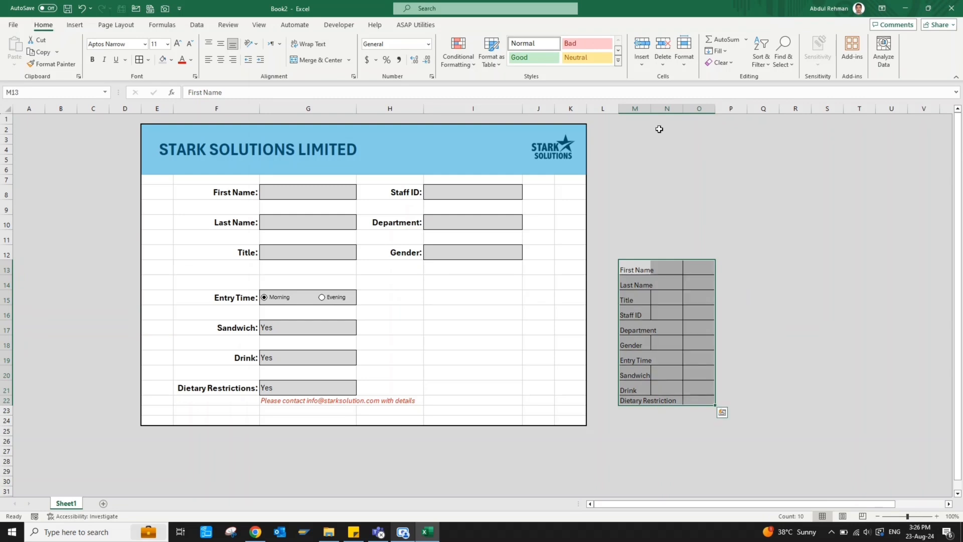
double_click(651, 109)
Link N13:N22 to the form entries, from First Name through Dietary Restrictions
click(695, 270)
text(=)
click(296, 192)
key(Return)
text(=)
click(289, 222)
text(=)
click(291, 253)
text(=)
click(447, 192)
text(=)
click(454, 220)
text(=)
click(467, 249)
text(=)
click(308, 331)
text(=)
click(291, 359)
text(=)
click(283, 385)
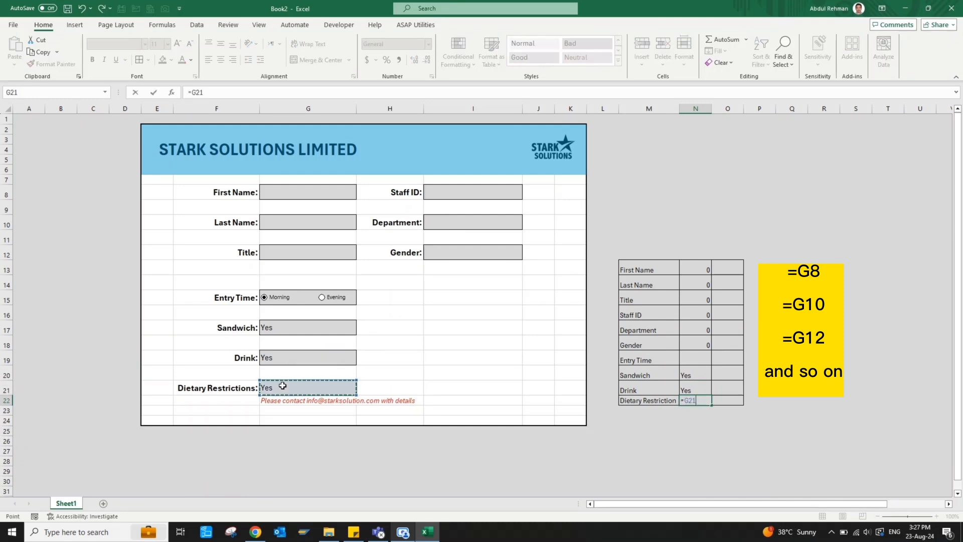
key(Return)
key(Up)
key(Up)
key(Up)
key(Up)
Remove the grey fill and border from the Entry Time field cell
click(304, 299)
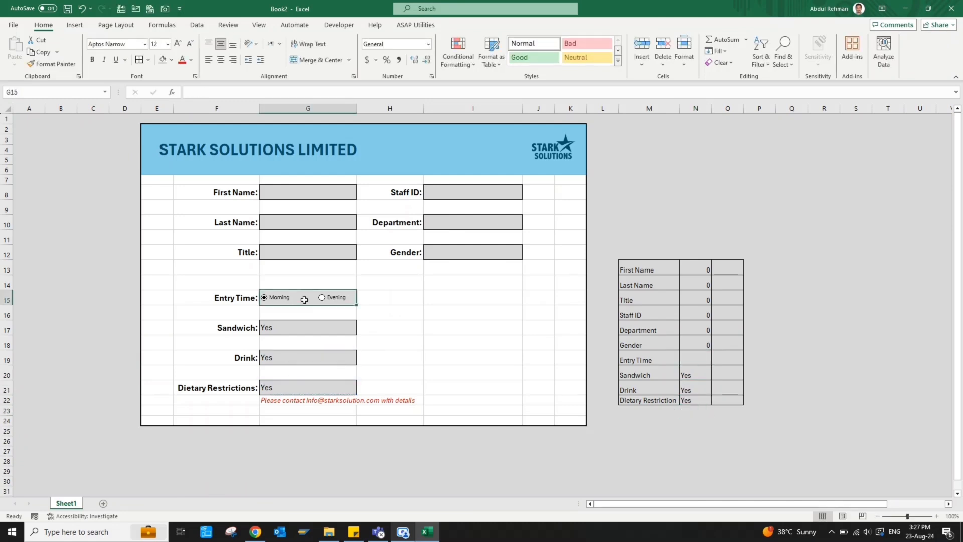
click(171, 59)
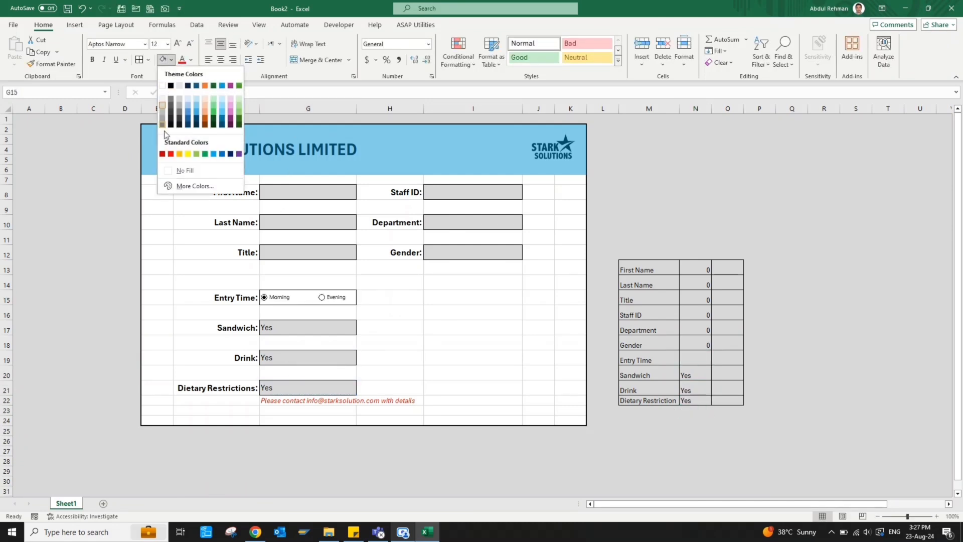
click(172, 170)
click(149, 59)
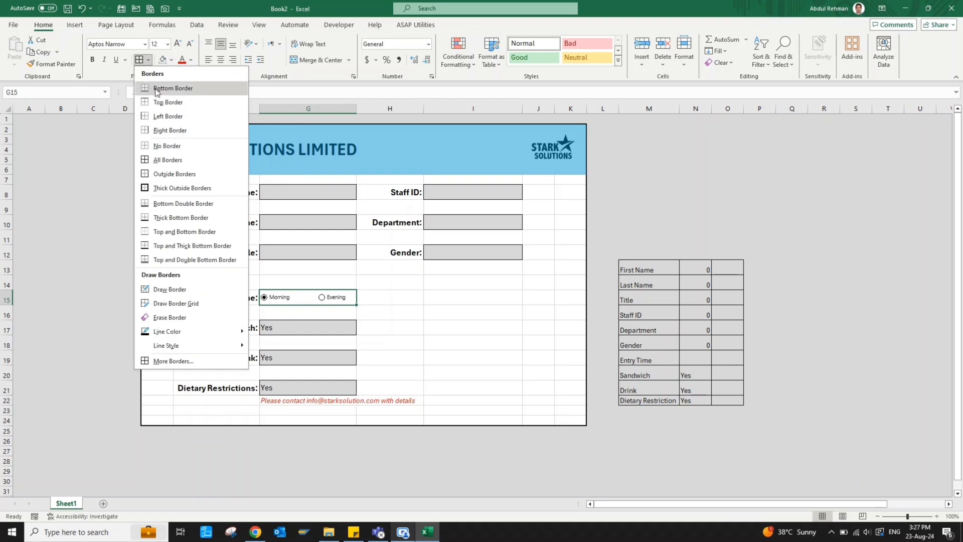
click(160, 149)
click(404, 309)
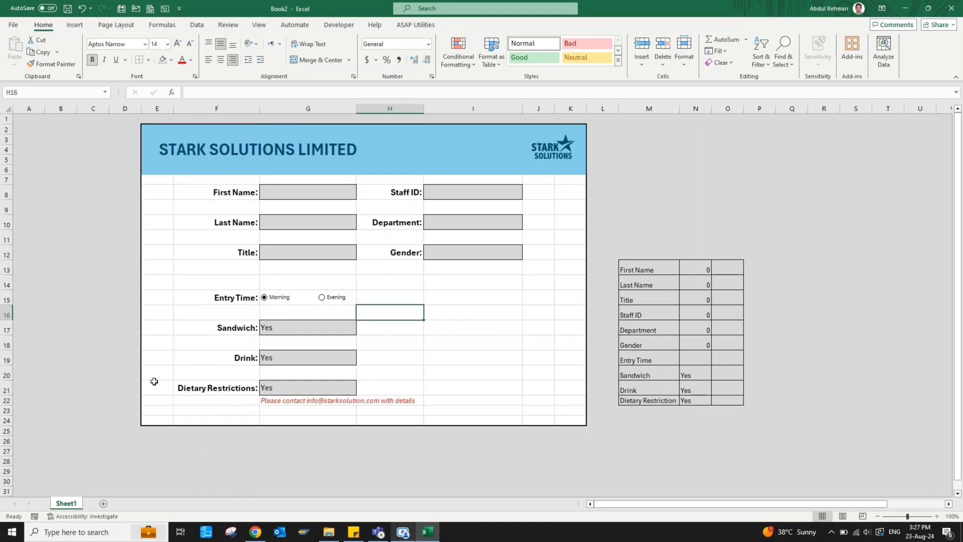
Select the form area and turn off the sheet gridlines
click(158, 419)
key(shift+Right)
key(shift+Right)
key(shift+Right)
key(shift+Right)
key(shift+Right)
key(shift+Right)
key(shift+Up)
key(shift+Up)
key(shift+Up)
key(shift+Up)
key(shift+Up)
key(shift+Up)
key(shift+Up)
key(shift+Up)
key(shift+Up)
key(shift+Up)
key(shift+Up)
key(shift+Up)
key(shift+Up)
key(shift+Up)
key(shift+Up)
key(shift+Up)
key(shift+Up)
key(shift+Up)
key(shift+Up)
key(shift+Up)
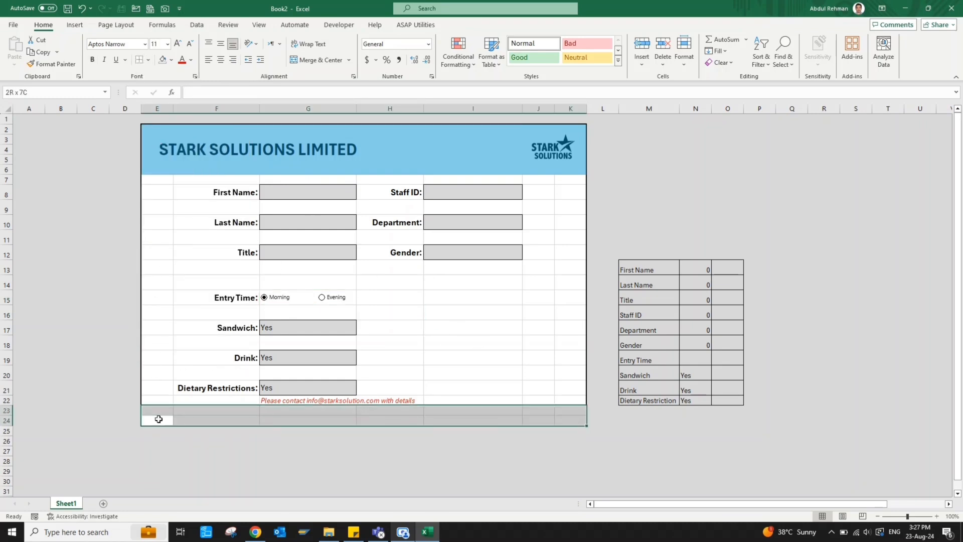
key(shift+Down)
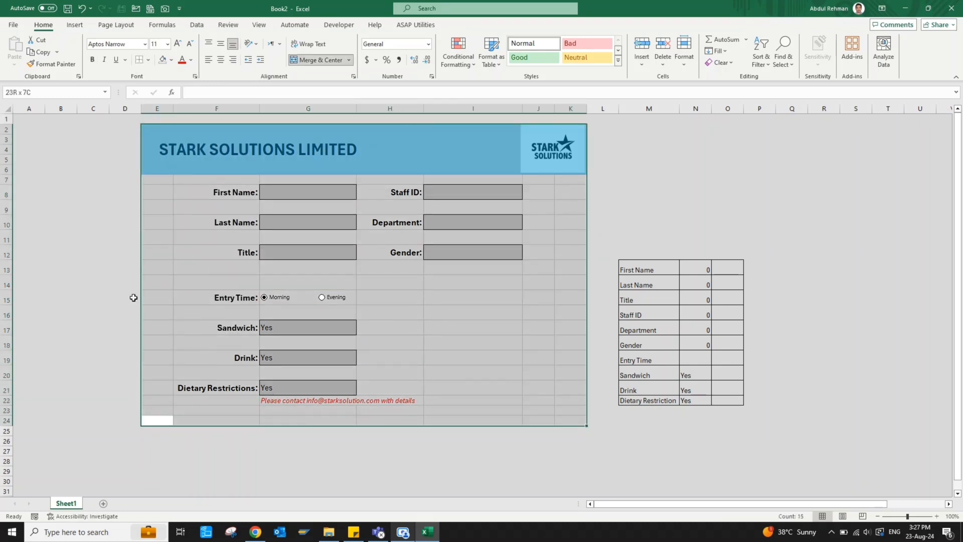
click(259, 25)
click(273, 52)
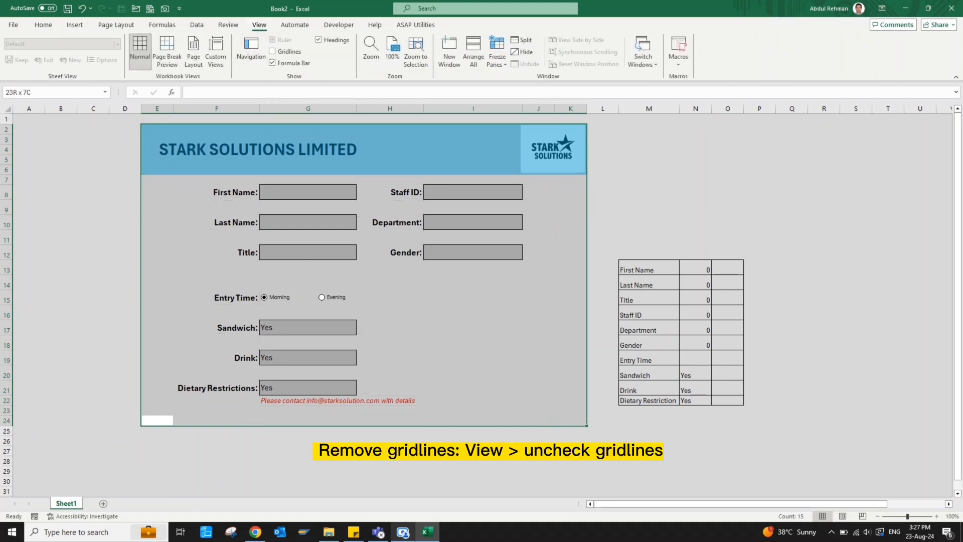
click(430, 449)
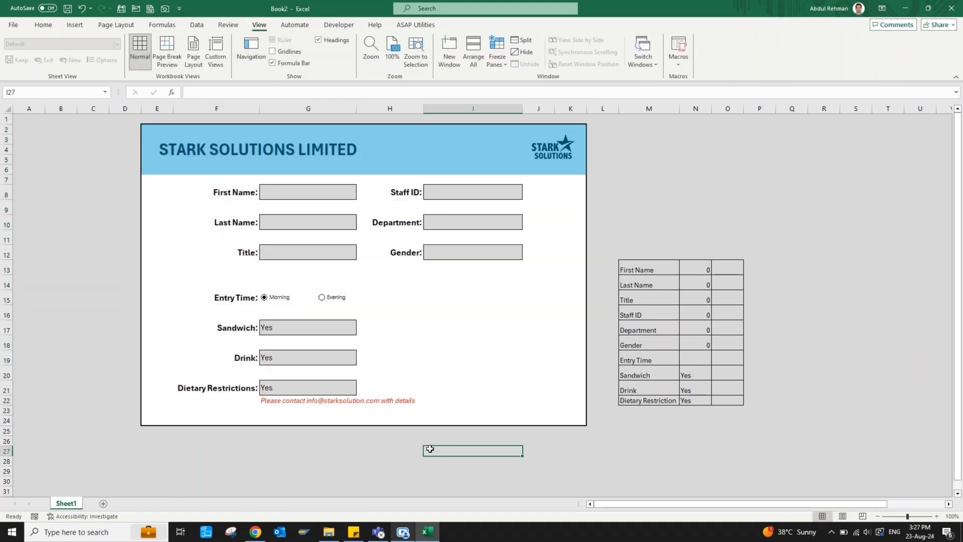
Apply a border beneath the merged title band, then select the Morning option button
click(151, 167)
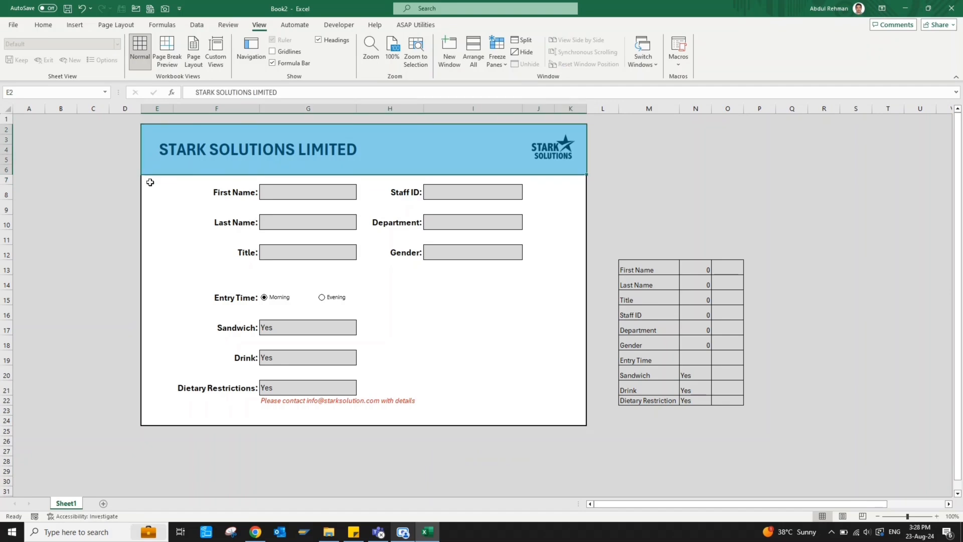
click(43, 25)
click(149, 60)
click(157, 89)
click(173, 252)
click(613, 430)
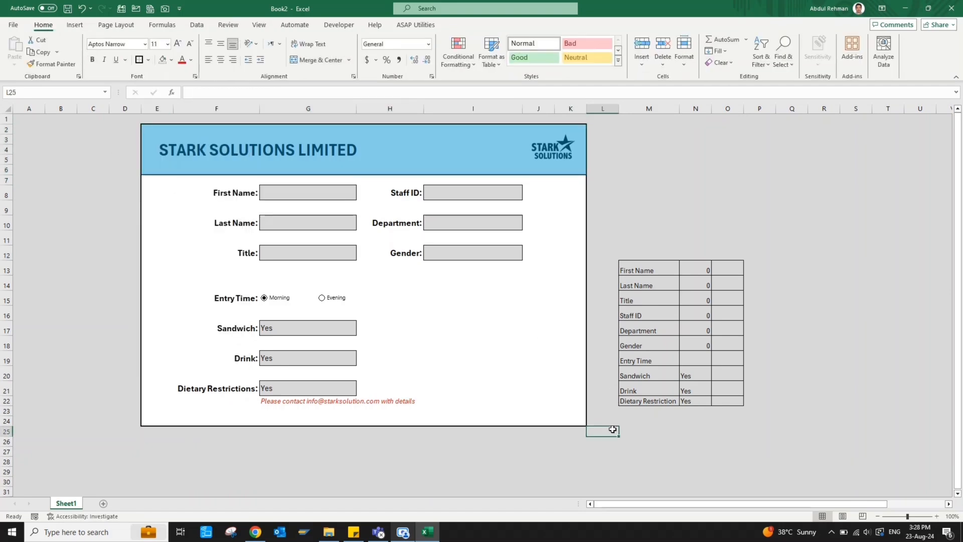
click(694, 357)
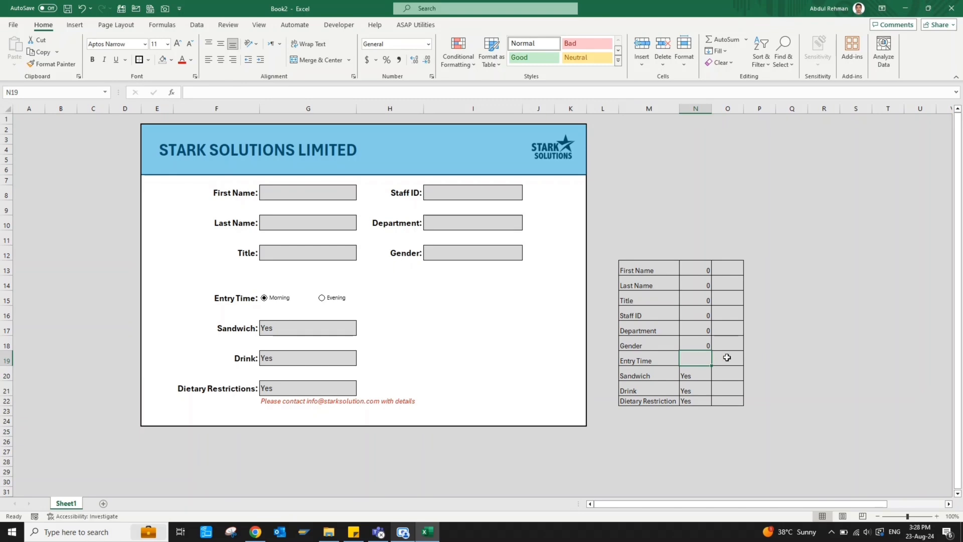
ctrl+click(285, 301)
Set the Morning option button's Format Control cell link to $O$19
right_click(285, 299)
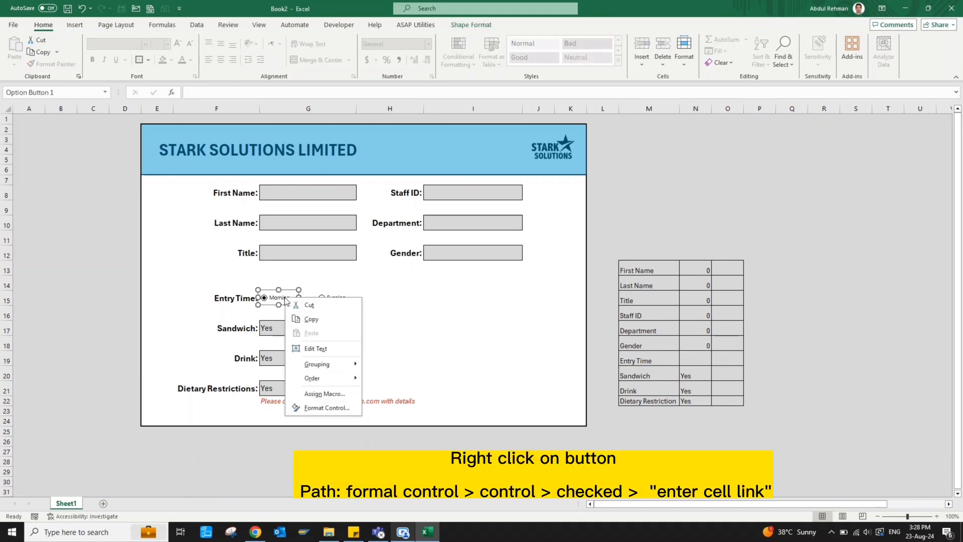
click(328, 408)
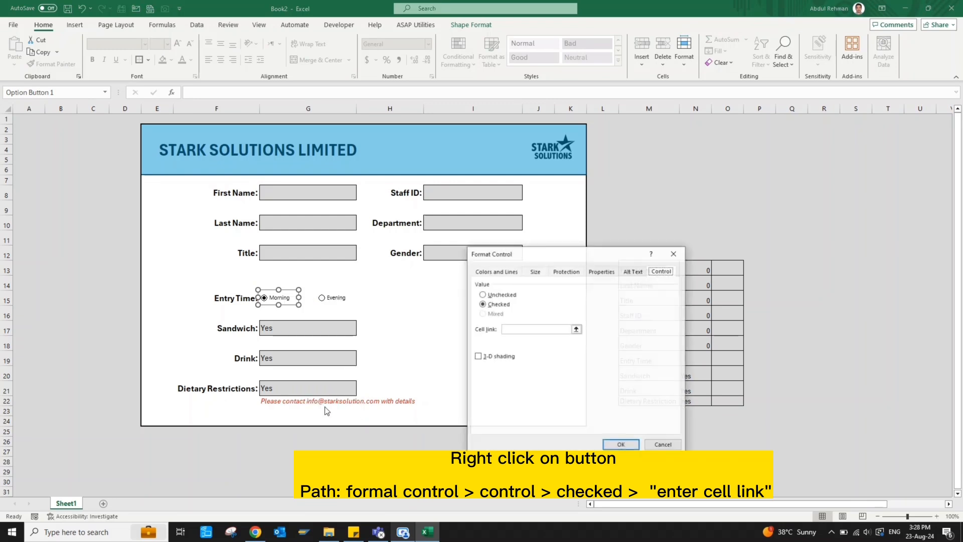
drag(590, 260, 522, 249)
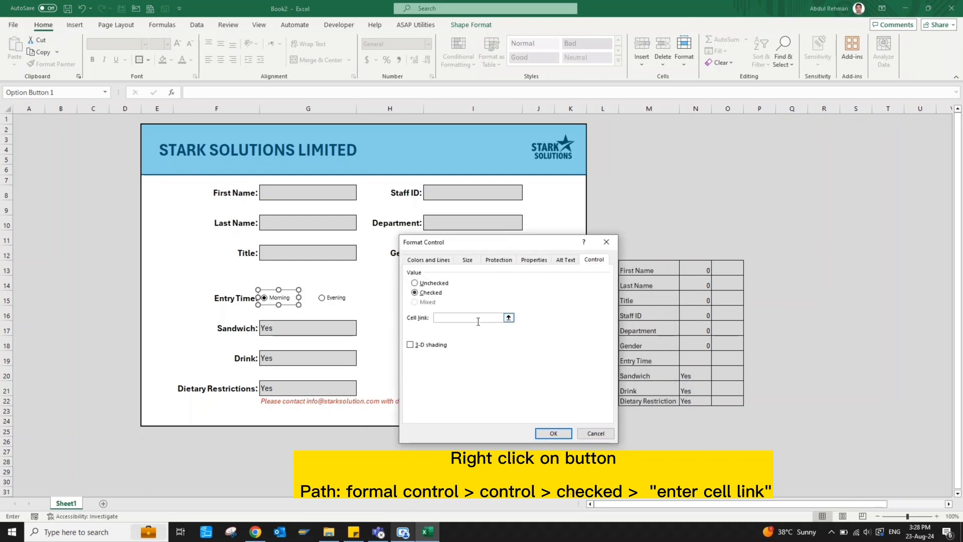
click(727, 360)
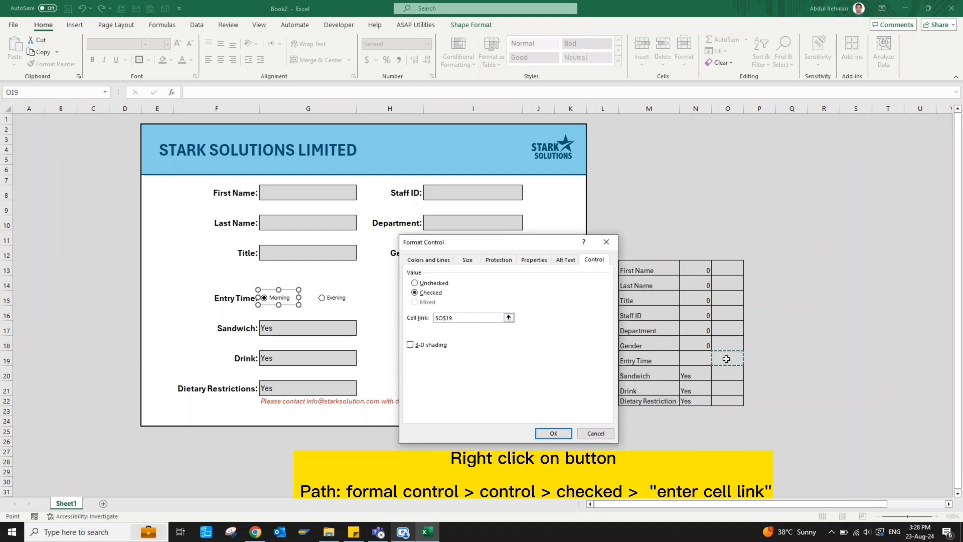
click(553, 433)
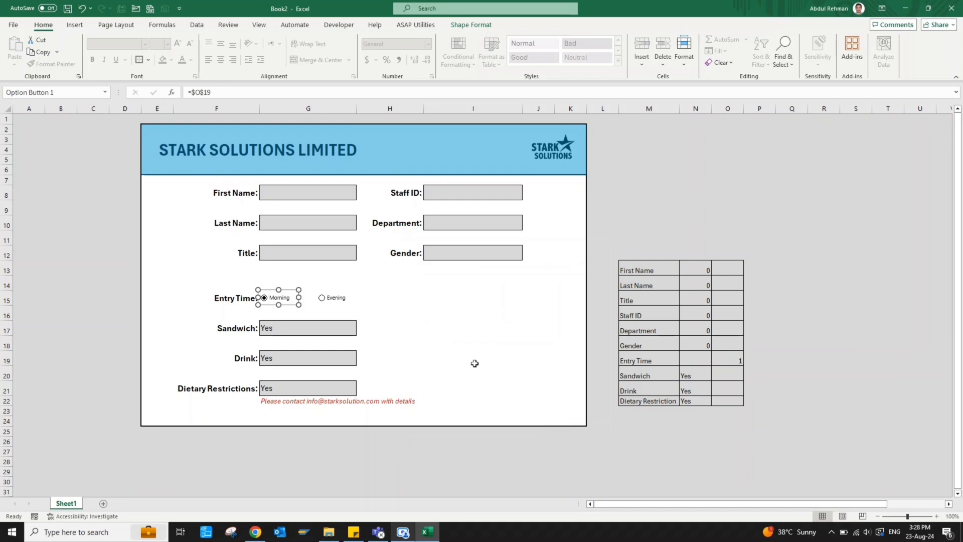
Enter =IF(O19=2,"Evening","Morning") in N19 and test it with the Entry Time option buttons
click(366, 312)
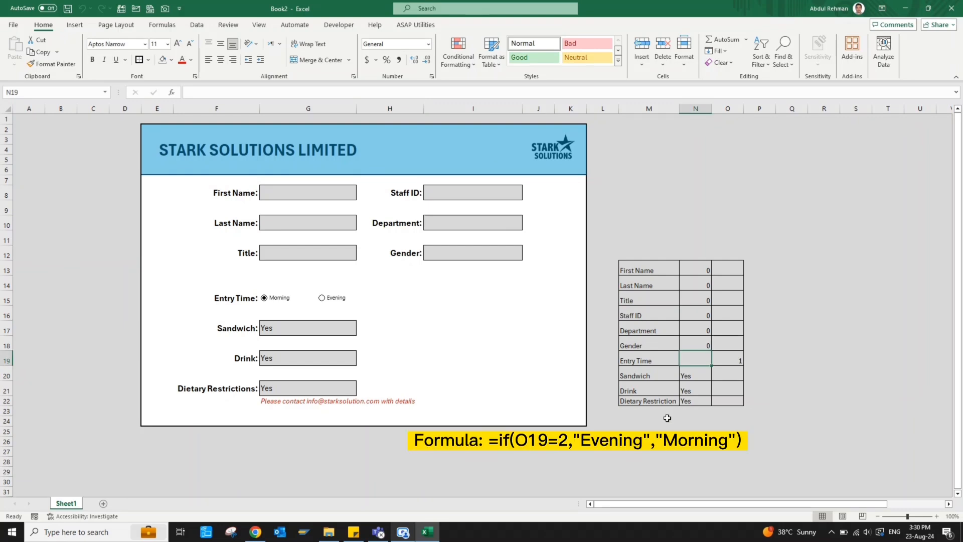
text(=if)
key(Tab)
key(Right)
text(=2,"E)
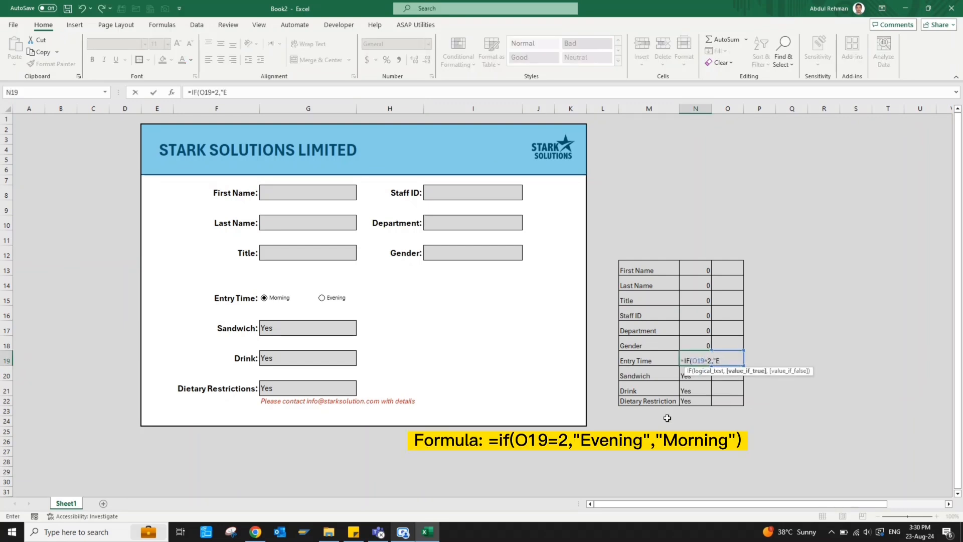
text(vening","Mornin)
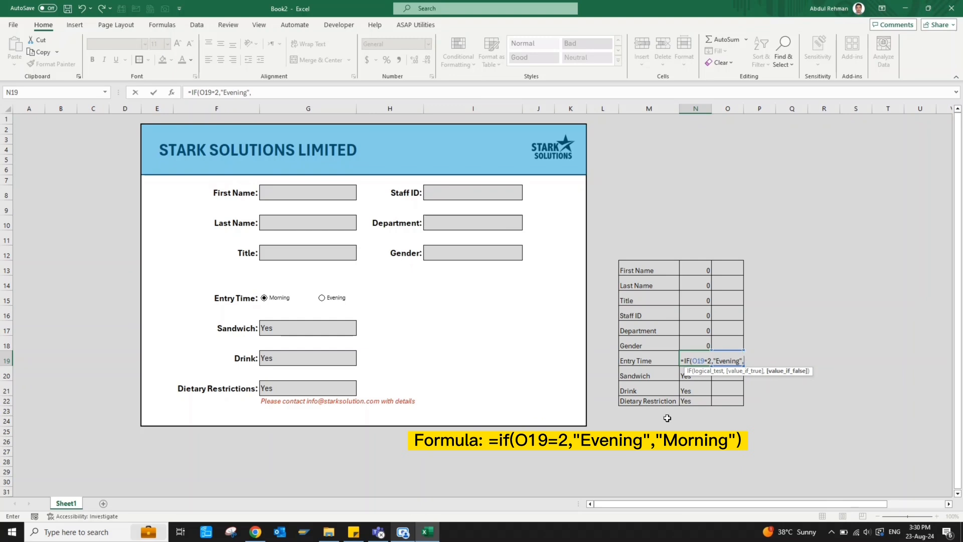
key(BackSpace)
key(BackSpace)
key(BackSpace)
key(BackSpace)
key(BackSpace)
key(BackSpace)
text("Morning")
key(Return)
click(335, 298)
click(276, 298)
click(320, 298)
Rename the Sheet1 tab to Form
click(538, 451)
double_click(64, 503)
text(Form)
key(BackSpace)
key(BackSpace)
key(BackSpace)
Finish naming the sheet Form, then add a new sheet named Data
text(orm)
click(306, 463)
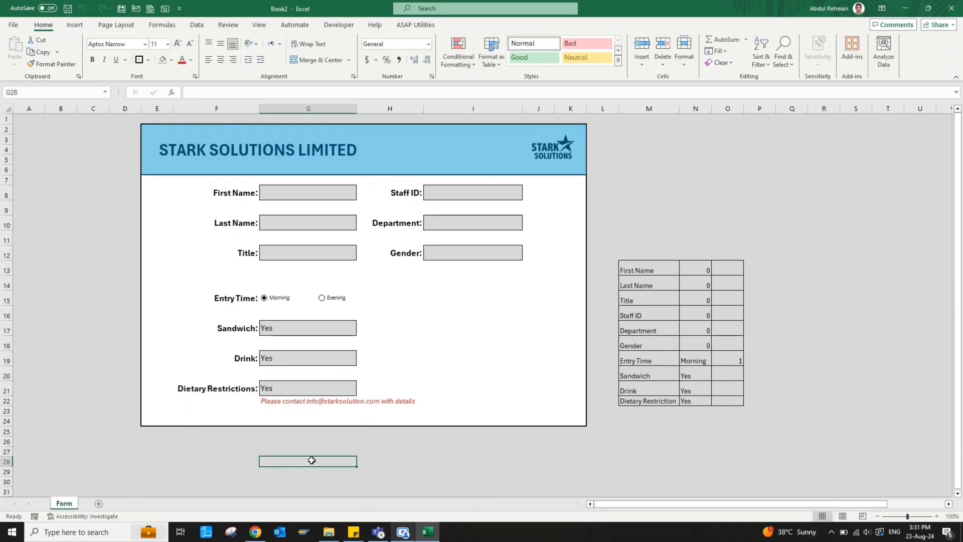
click(99, 503)
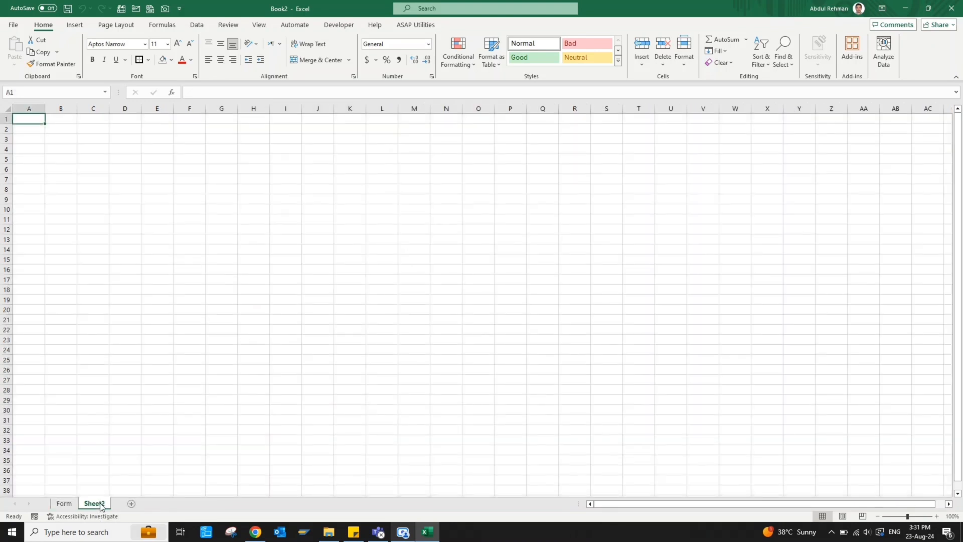
double_click(101, 503)
text(Data)
click(61, 481)
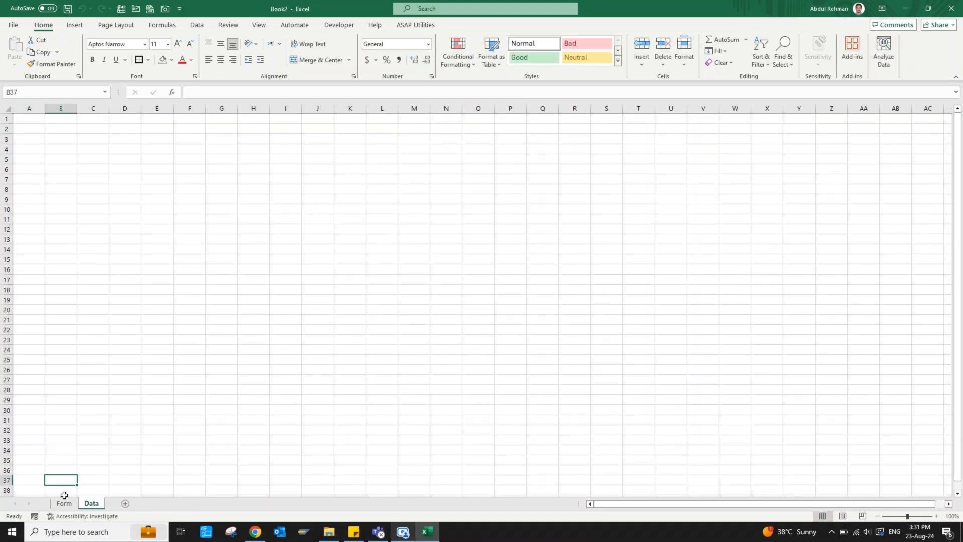
Copy the Form sheet's field labels, First Name through Dietary Restriction
click(64, 503)
drag(636, 270, 640, 396)
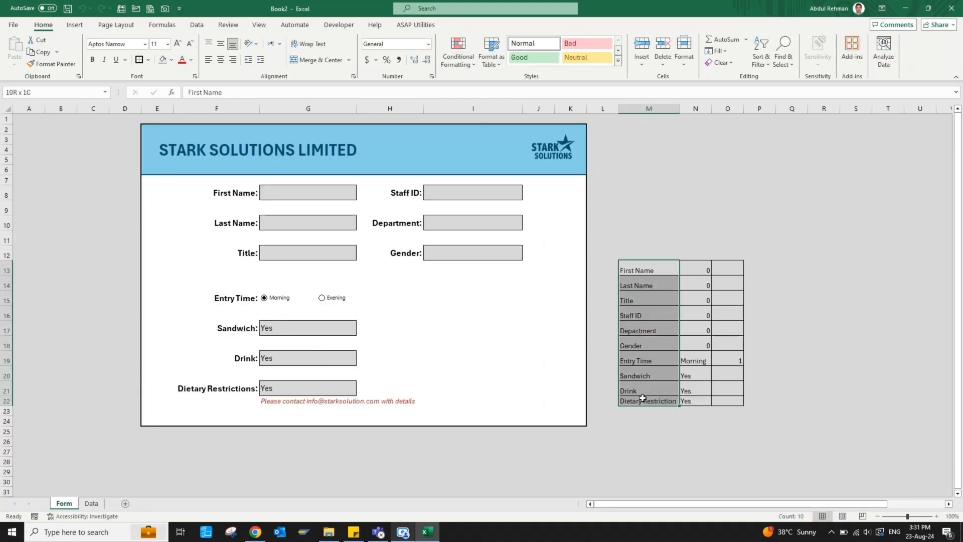
key(ctrl+c)
Paste the labels into Data!D3 as transposed values across row 3, and autofit the columns
click(95, 503)
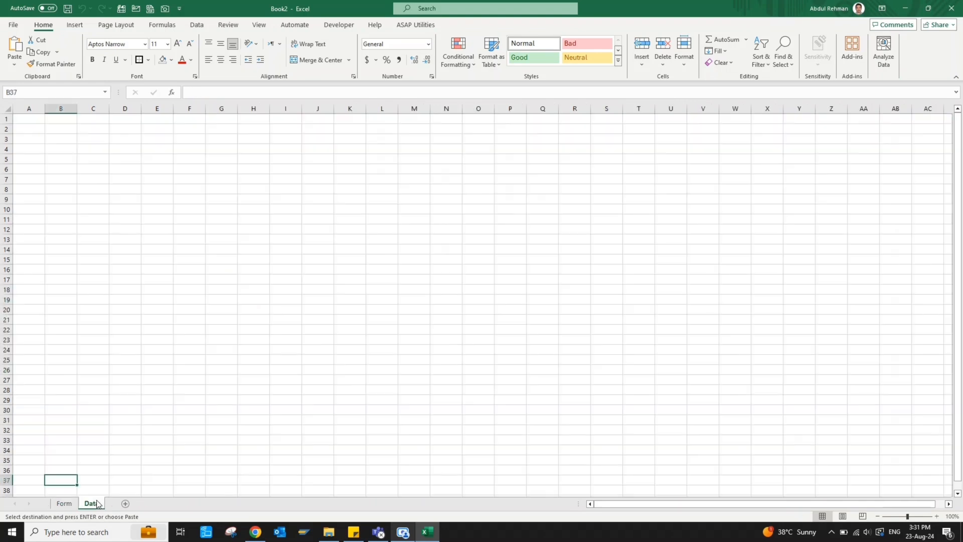
click(118, 138)
right_click(118, 138)
click(165, 220)
drag(117, 161, 212, 186)
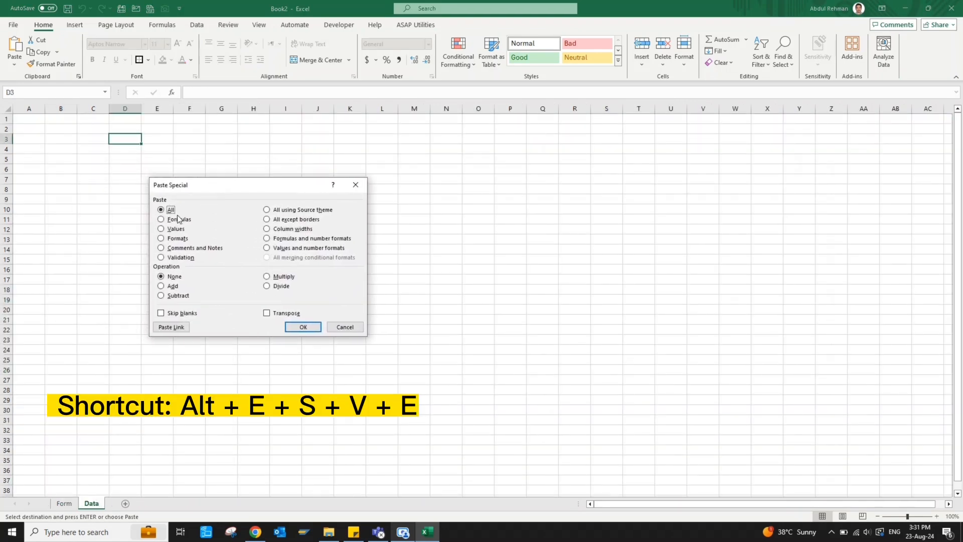
click(170, 230)
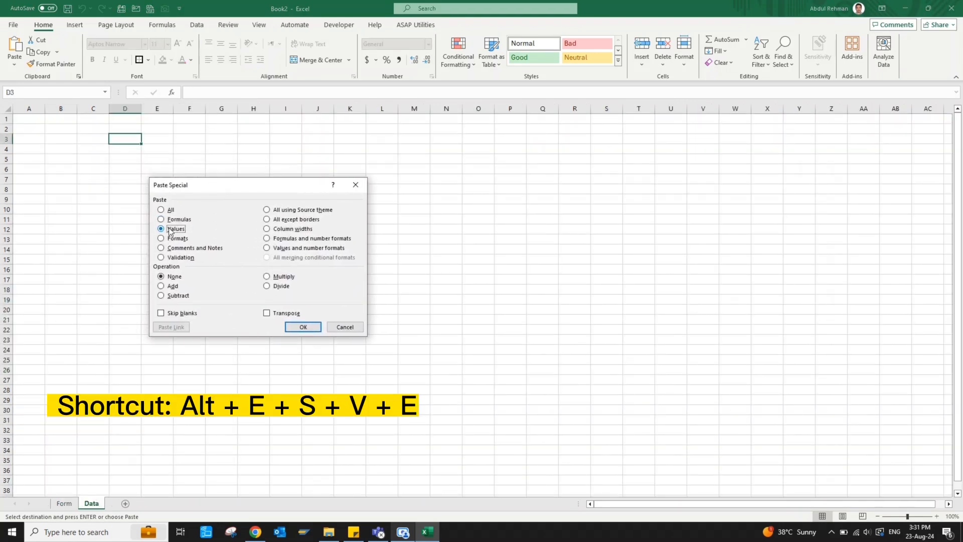
click(289, 313)
click(303, 326)
double_click(236, 105)
key(ctrl+space)
Autofit columns D to M, then widen them all to one equal width
key(alt+h)
key(o)
key(i)
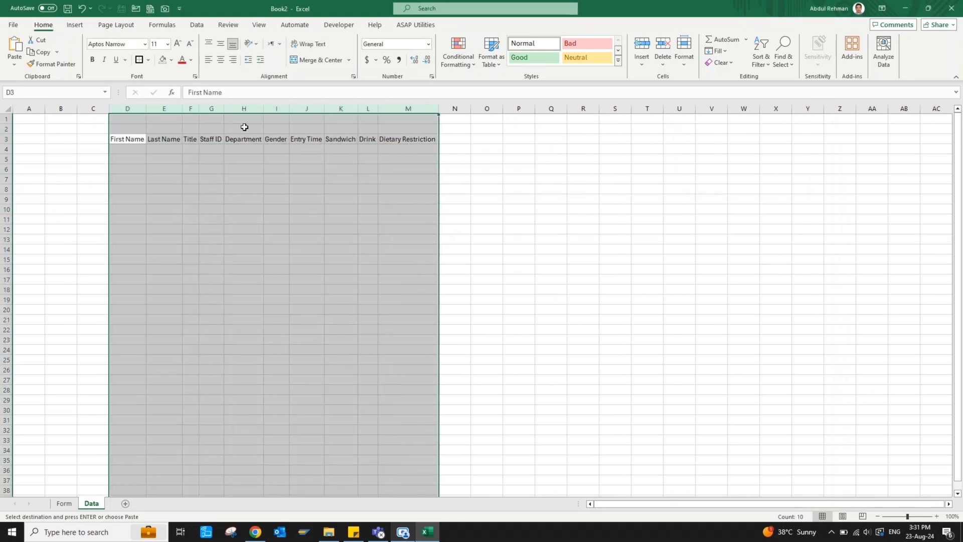
drag(128, 108, 403, 109)
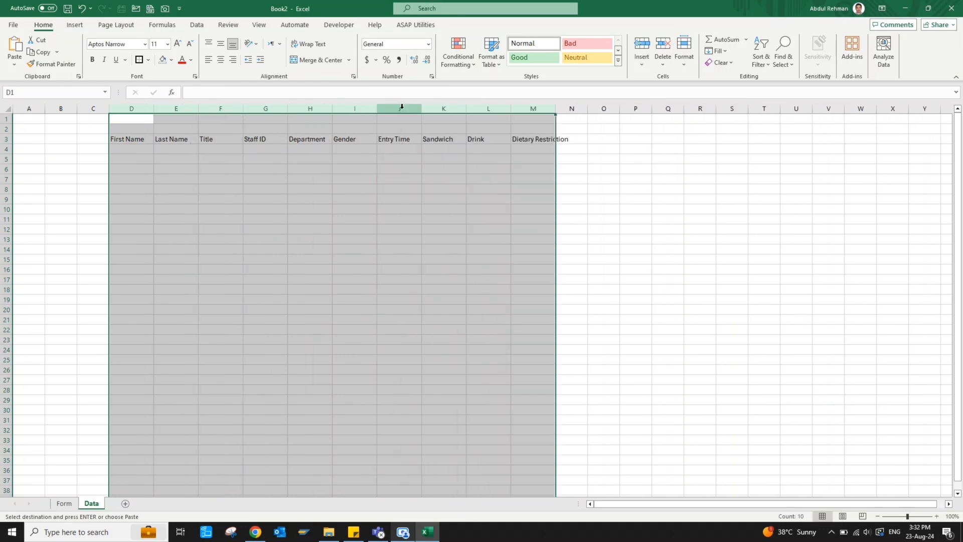
click(136, 140)
key(ctrl+shift+Right)
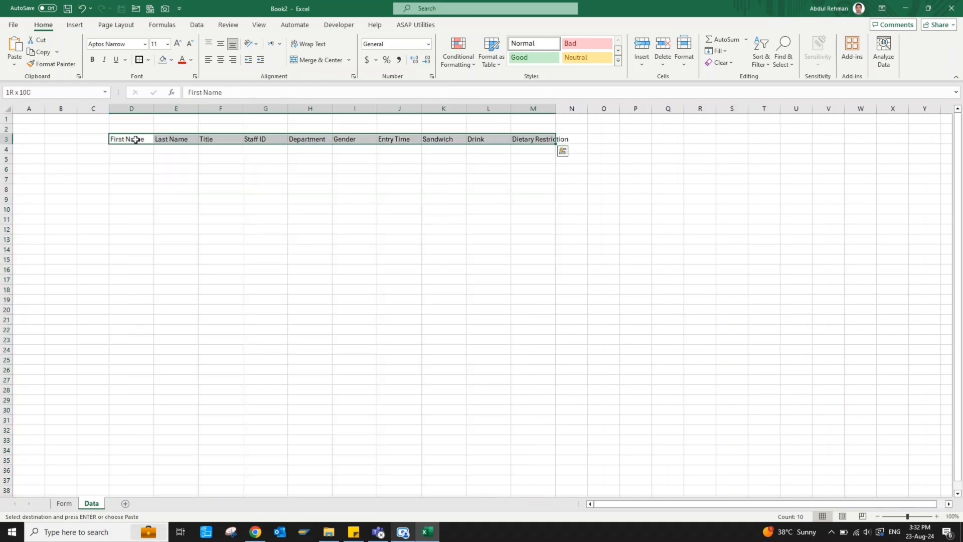
drag(138, 108, 569, 109)
Make headers D3:M3 bold, centred, white on dark blue, and widen column M
click(145, 140)
key(ctrl+shift+Right)
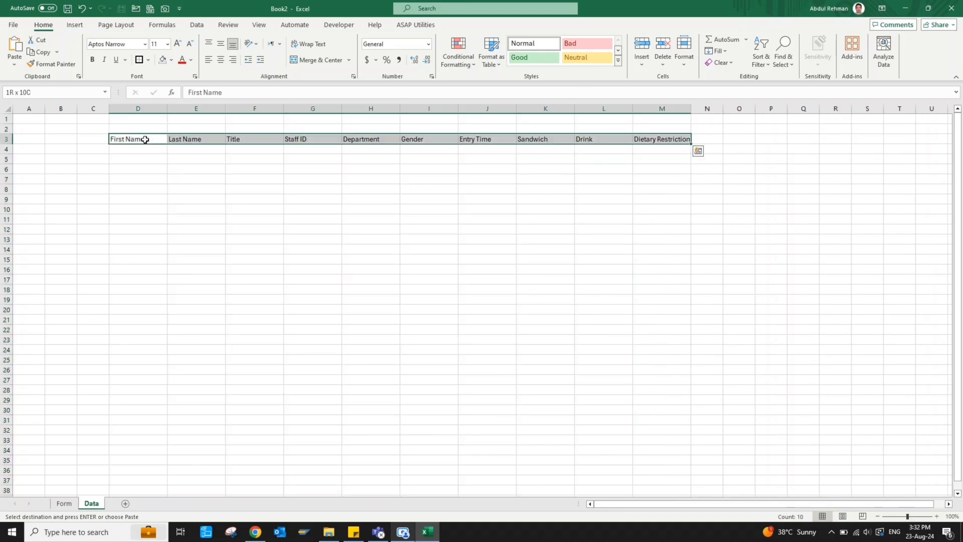
click(92, 59)
click(221, 60)
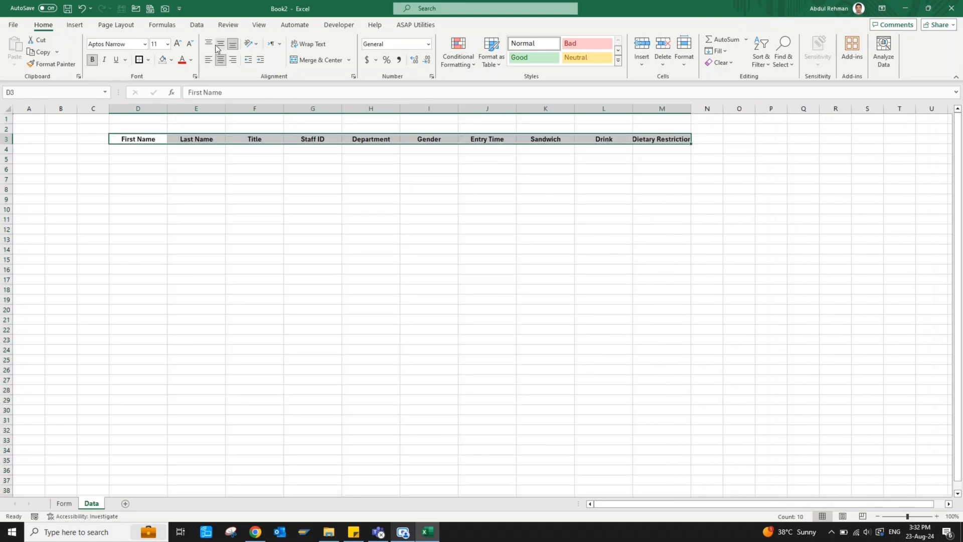
click(171, 60)
click(187, 100)
click(191, 60)
click(187, 95)
click(213, 169)
drag(691, 108, 697, 106)
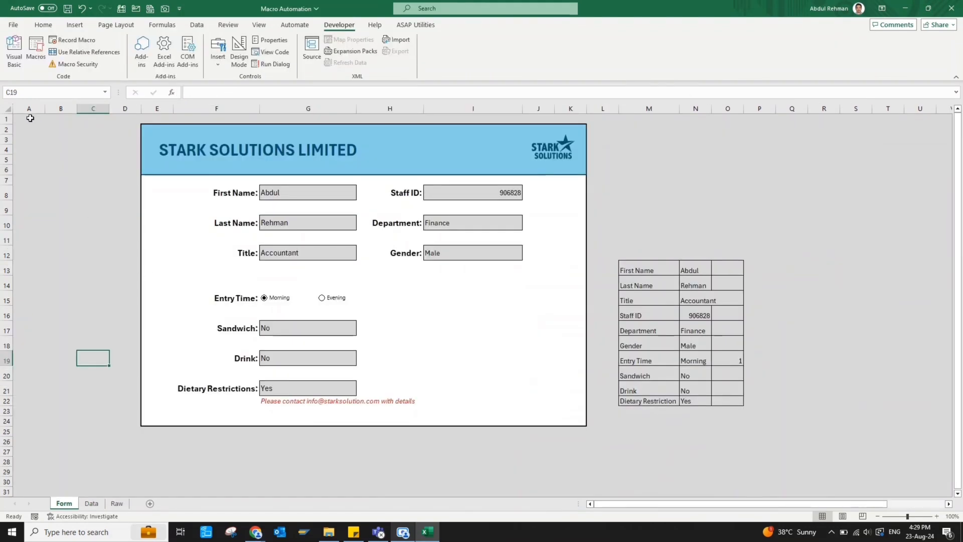
With A1 selected, start recording a macro named Automate stored in This Workbook
click(29, 121)
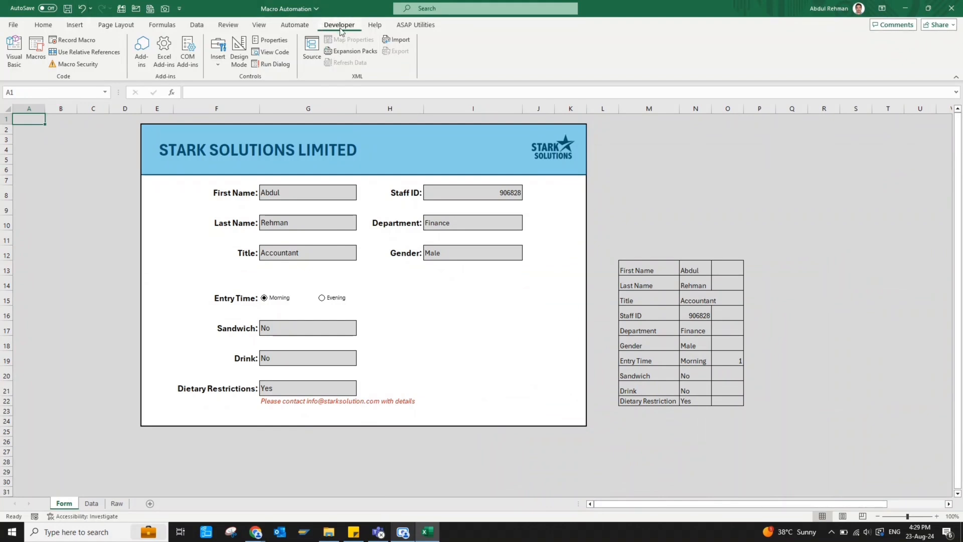
click(61, 44)
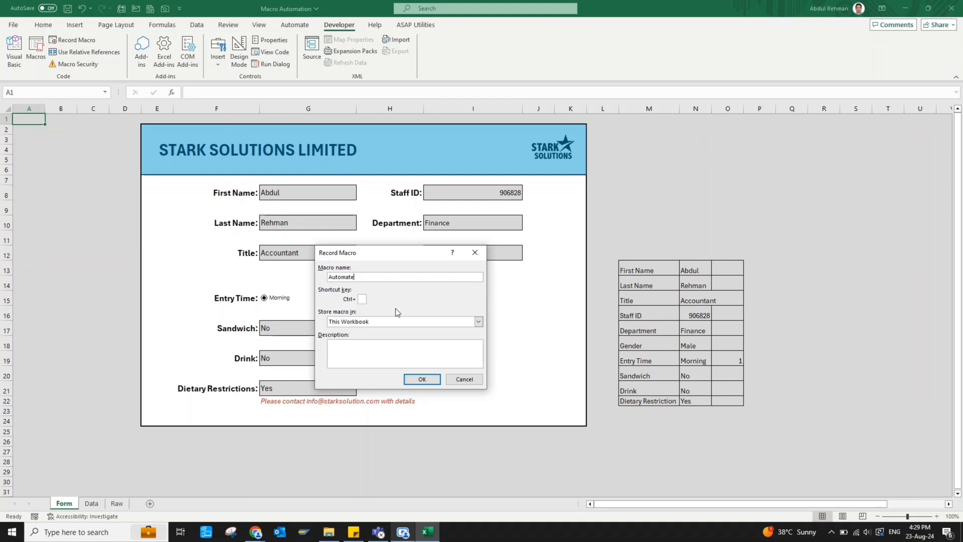
click(425, 379)
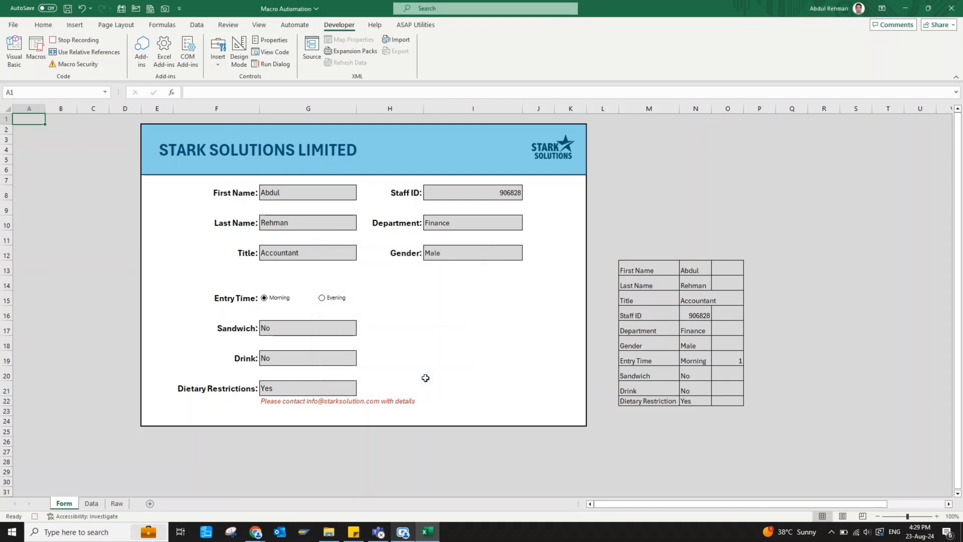
Paste the form's column N answers into Raw!A1:J1 as transposed values, then copy that row
drag(691, 270, 697, 399)
key(ctrl+c)
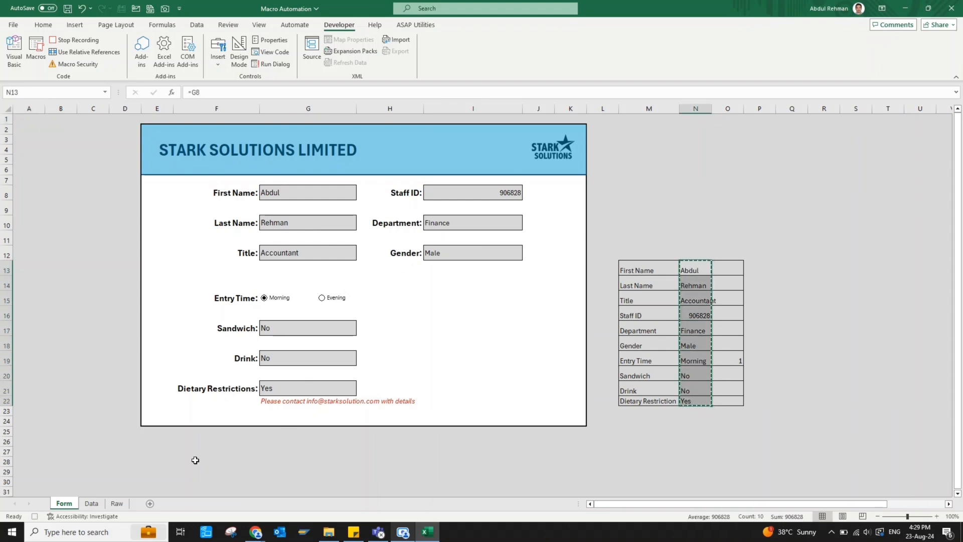
click(118, 504)
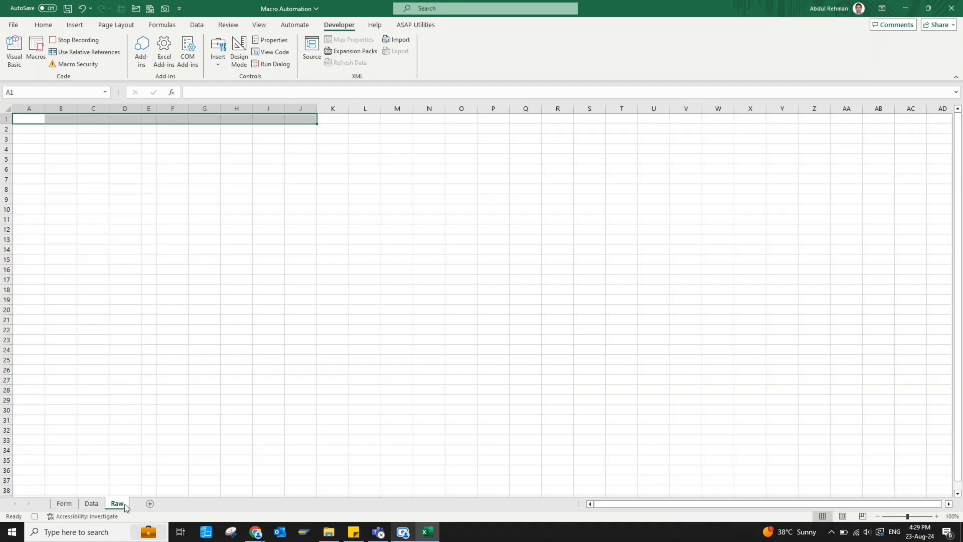
click(23, 119)
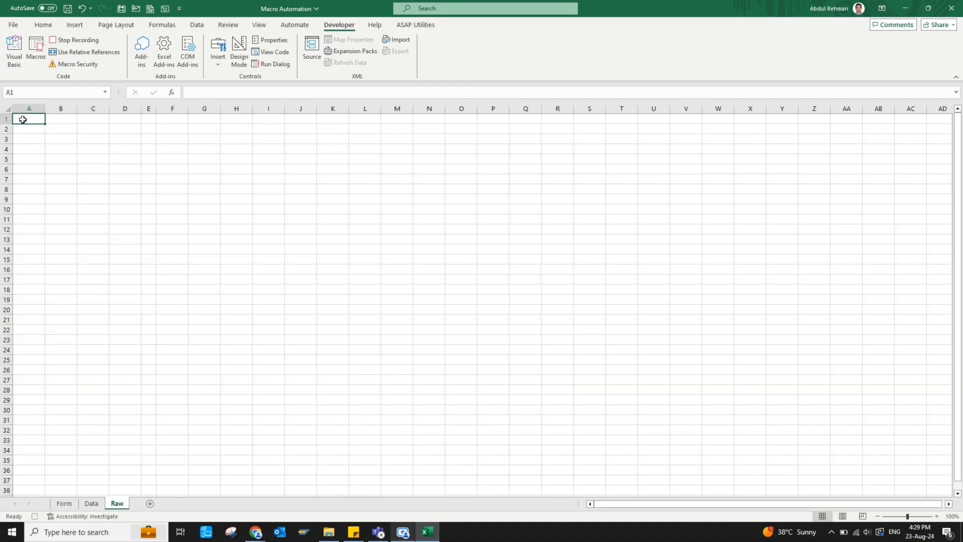
right_click(23, 120)
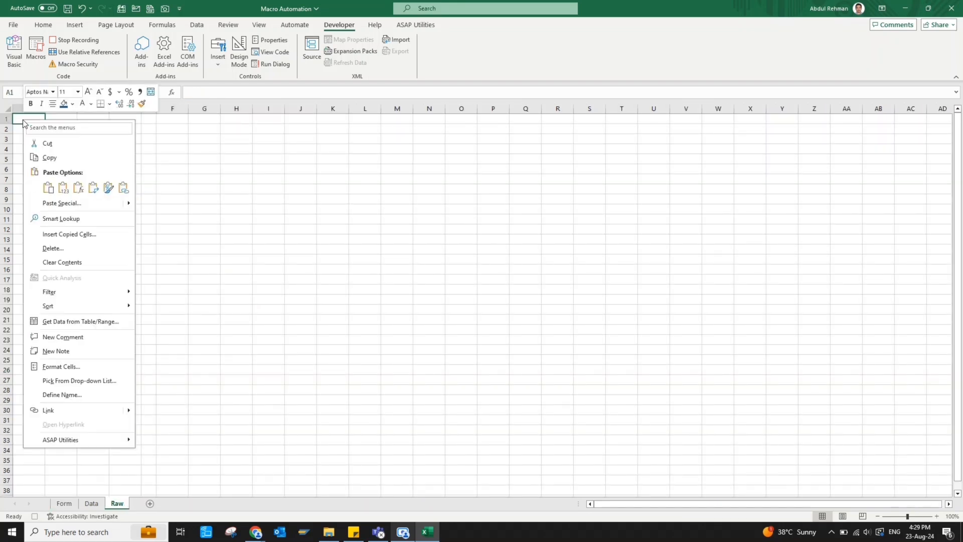
click(59, 207)
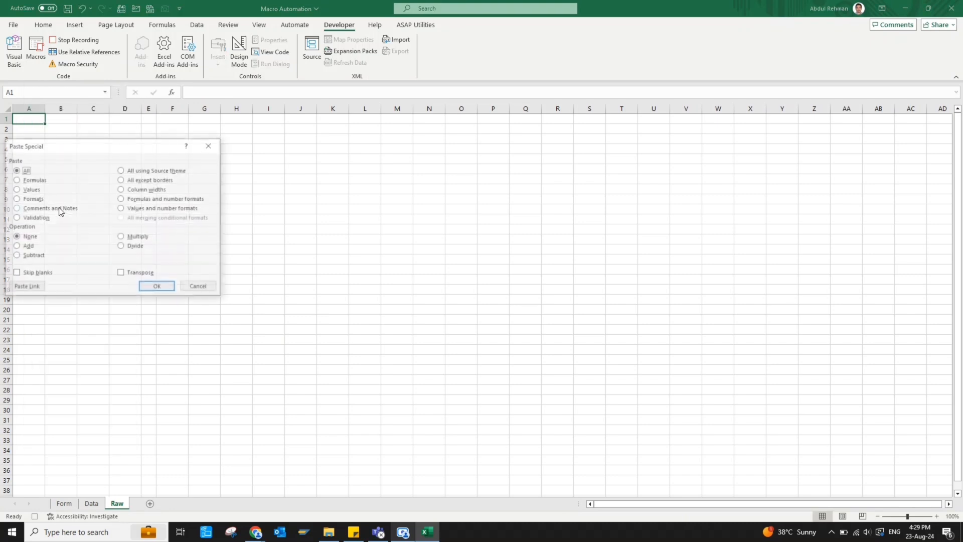
click(30, 189)
click(149, 275)
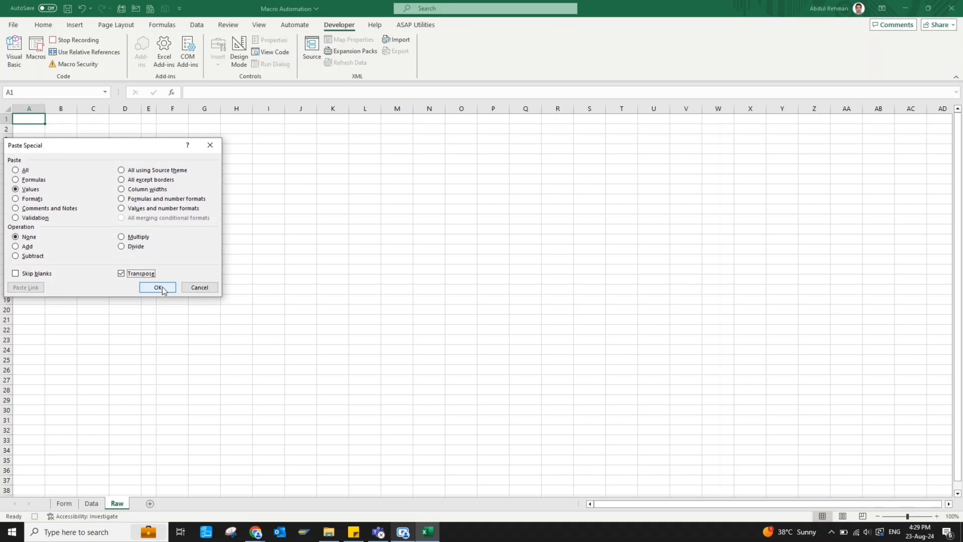
click(159, 288)
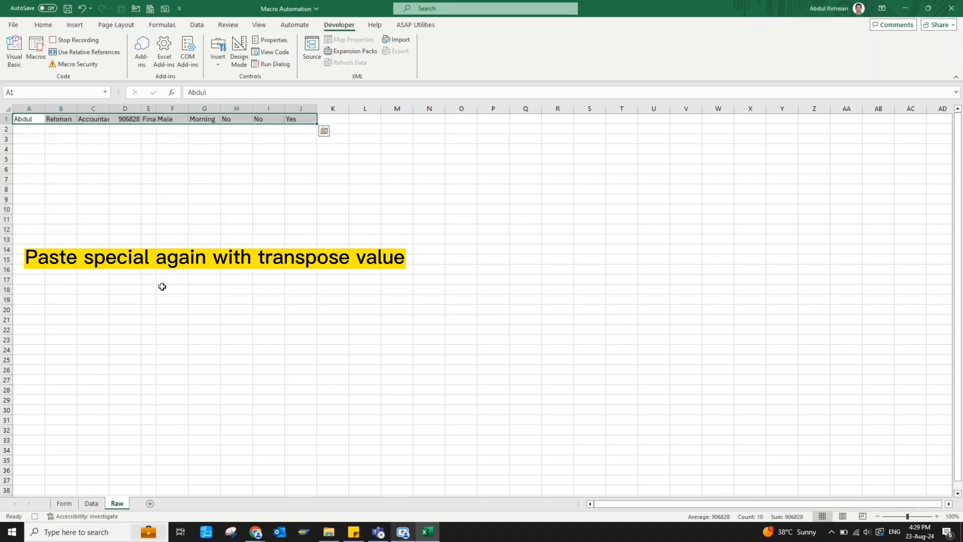
key(ctrl+c)
key(ctrl+q)
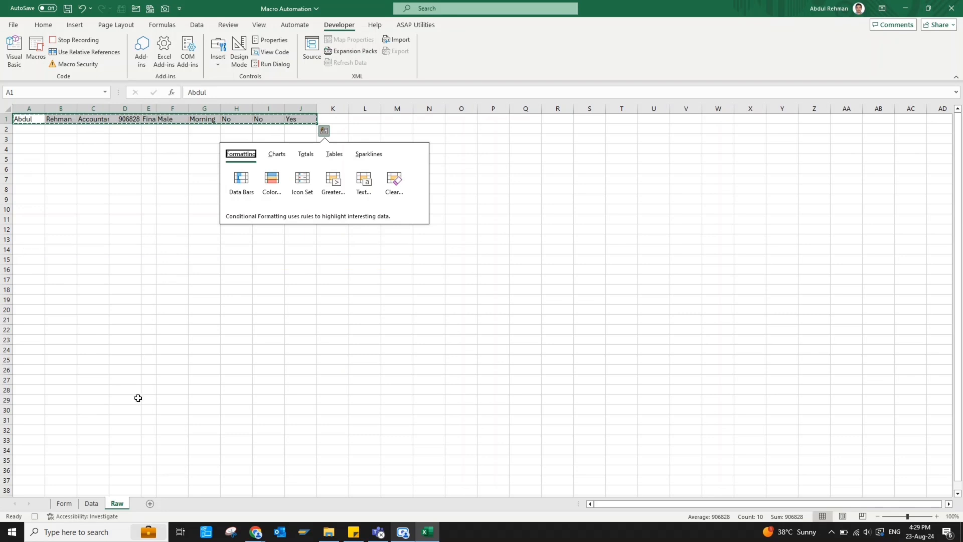
Insert the copied entry at Data!D3, shifting cells down, and centre-align the new row
click(92, 503)
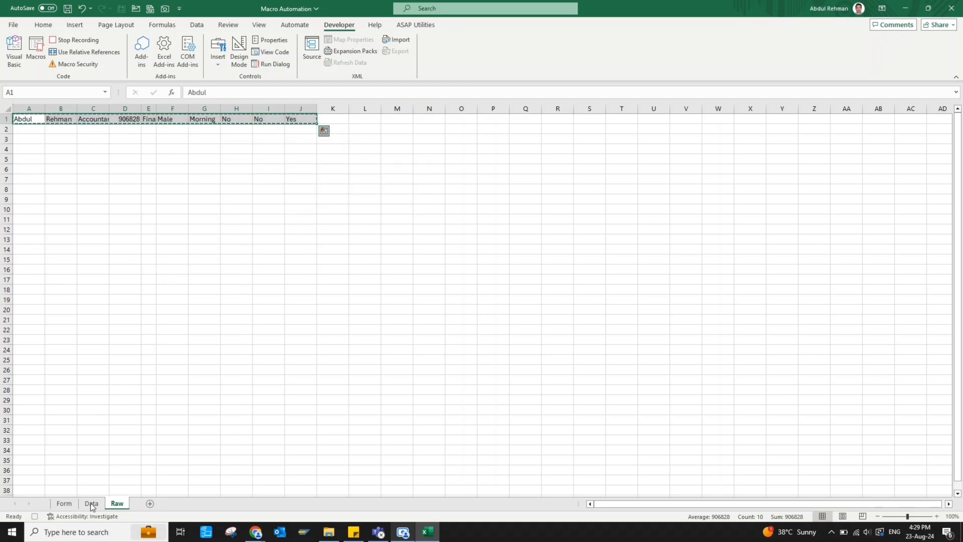
click(158, 217)
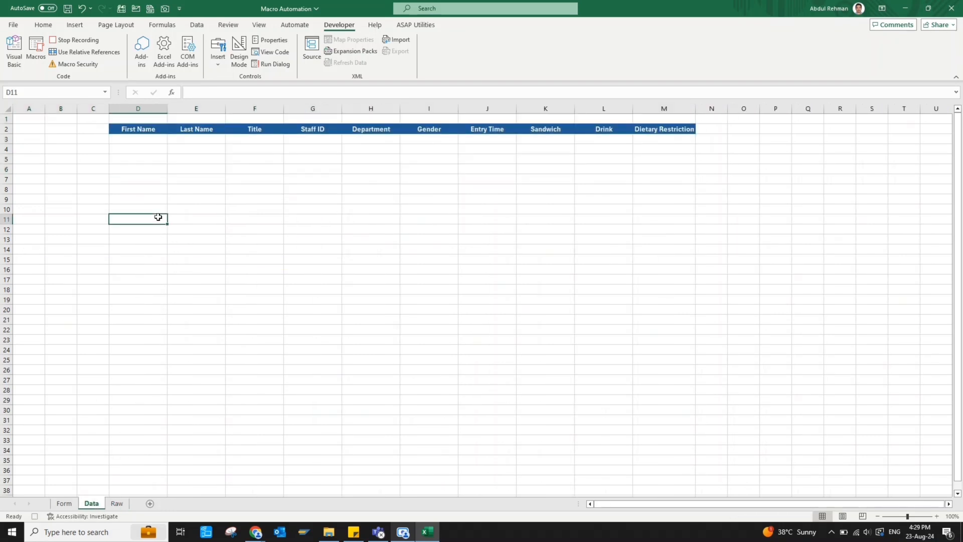
click(132, 141)
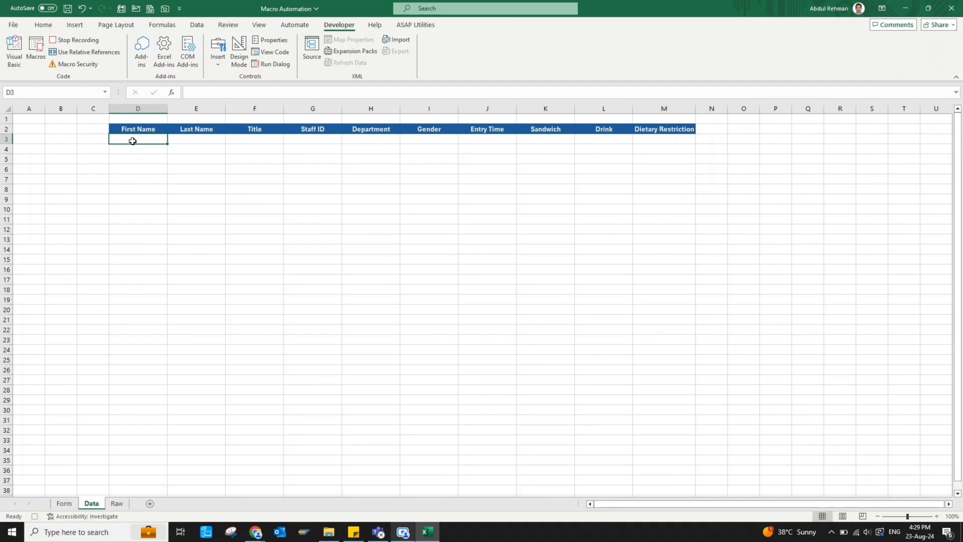
click(43, 28)
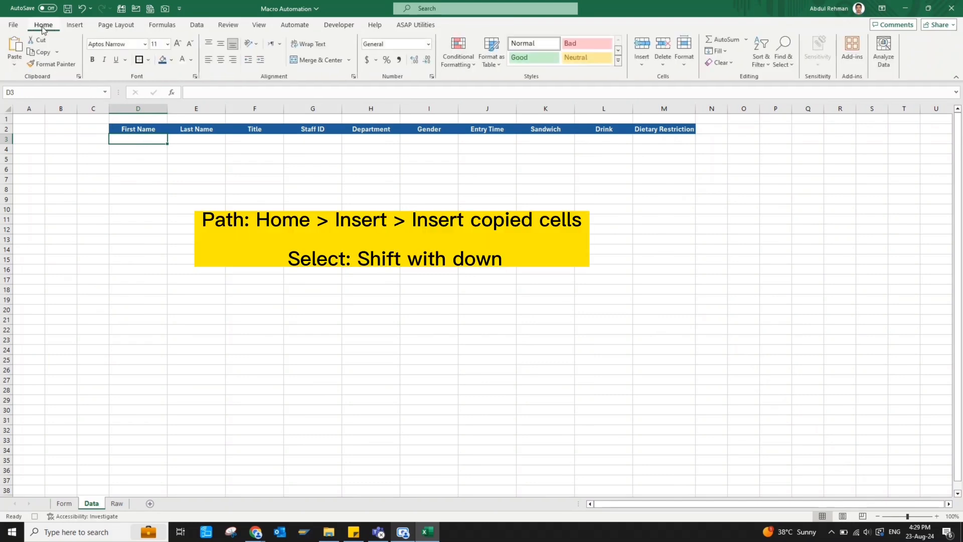
click(642, 66)
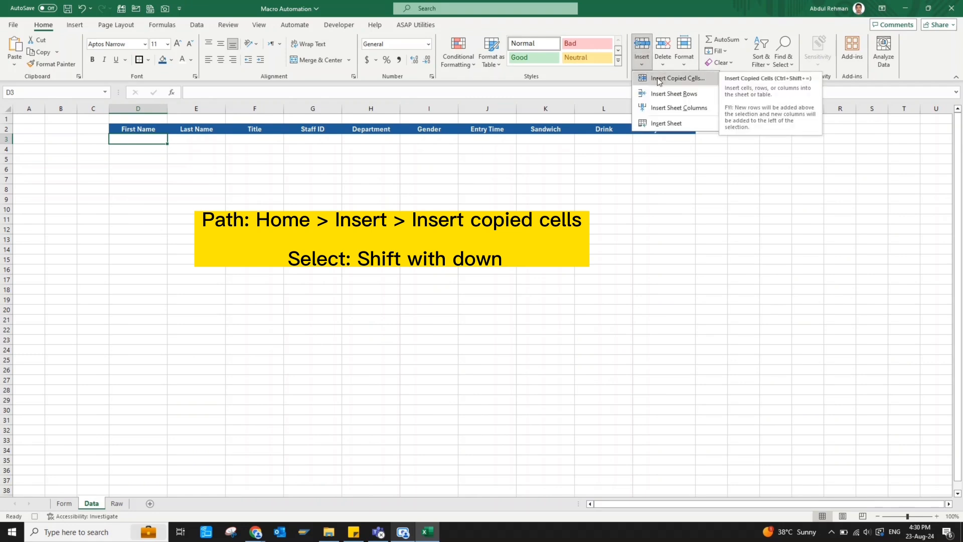
click(659, 79)
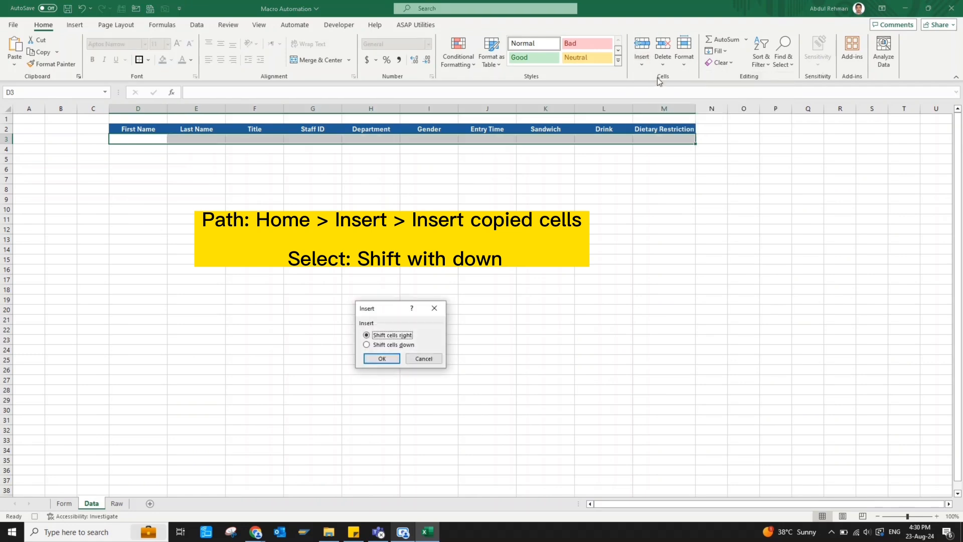
click(386, 345)
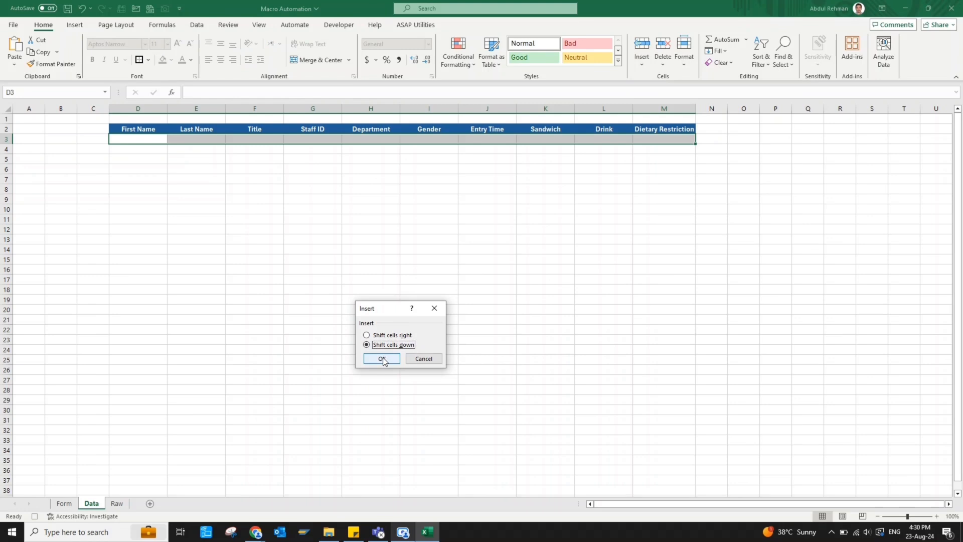
click(383, 359)
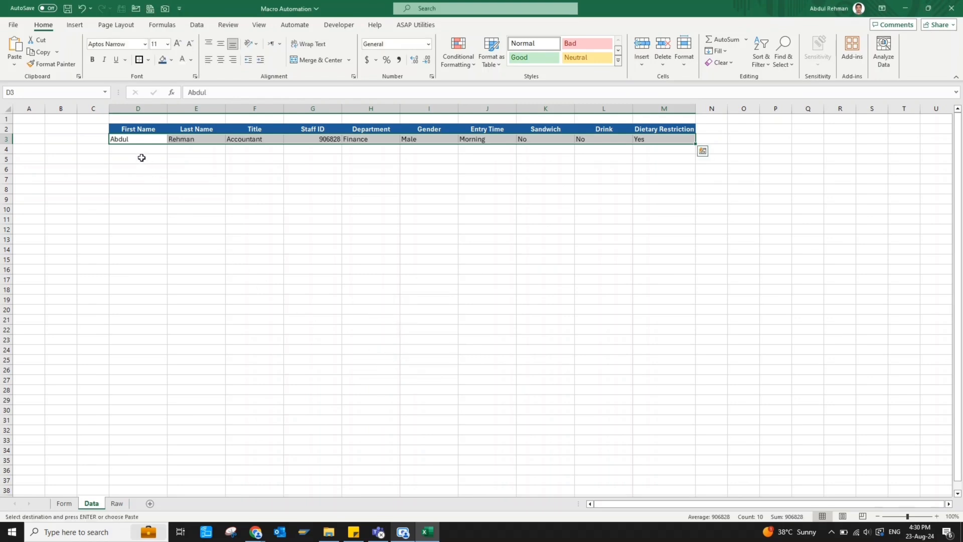
click(222, 61)
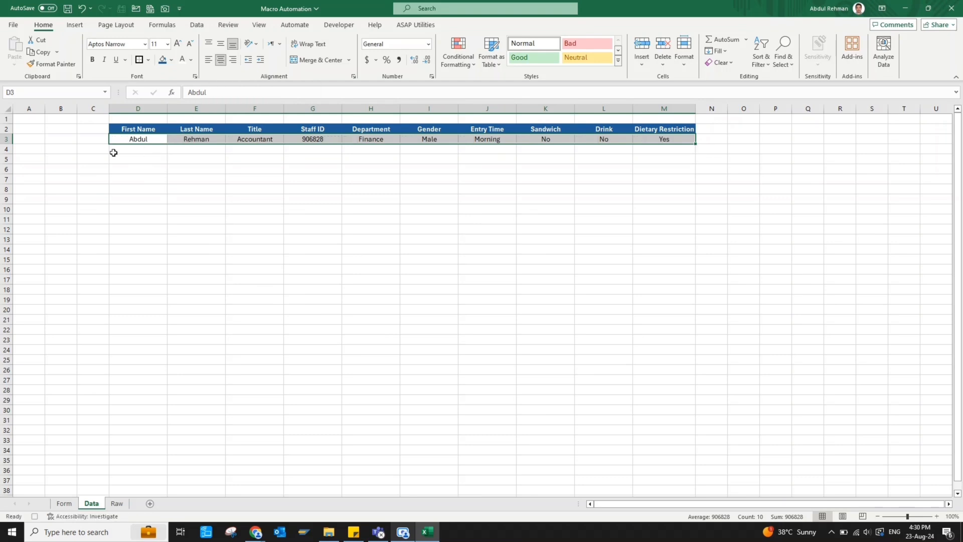
click(92, 153)
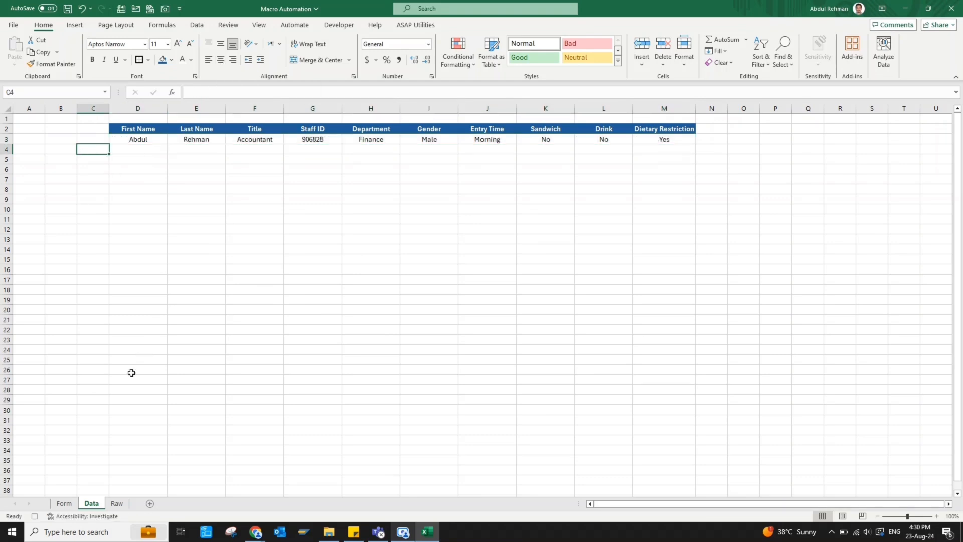
Clear the First Name, Last Name, Title, Sandwich, Drink and Dietary Restrictions fields
click(64, 504)
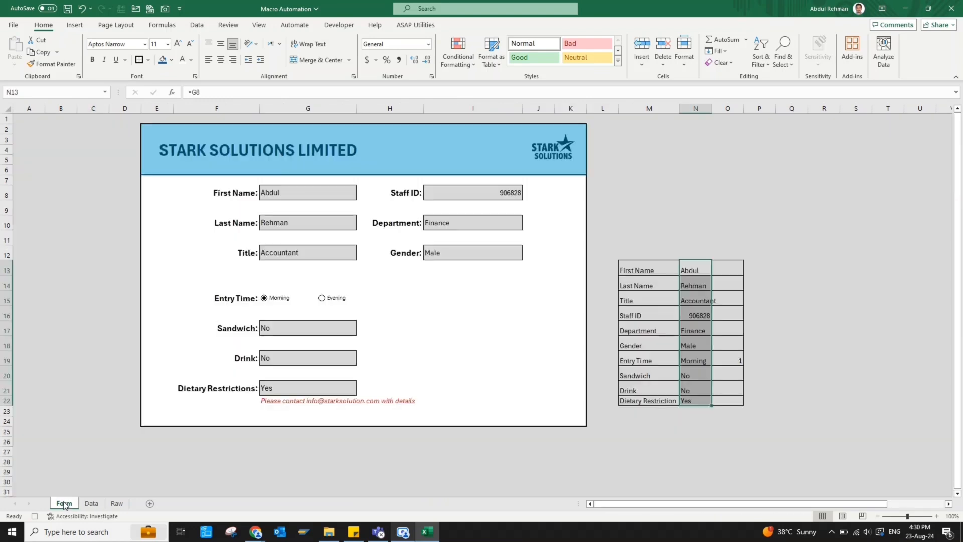
click(290, 196)
key(Delete)
click(293, 224)
key(Delete)
click(304, 251)
key(Delete)
click(338, 323)
key(Delete)
click(323, 354)
key(Delete)
click(329, 383)
key(Delete)
Clear the Staff ID, Department and Gender fields, then return to cell A1
click(493, 195)
key(Delete)
click(481, 221)
key(Delete)
click(476, 251)
key(Delete)
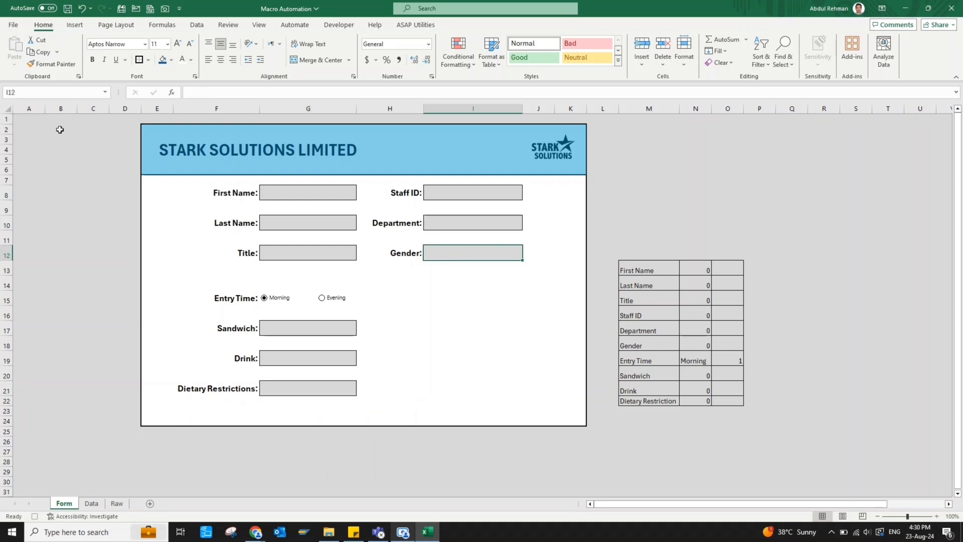
click(27, 121)
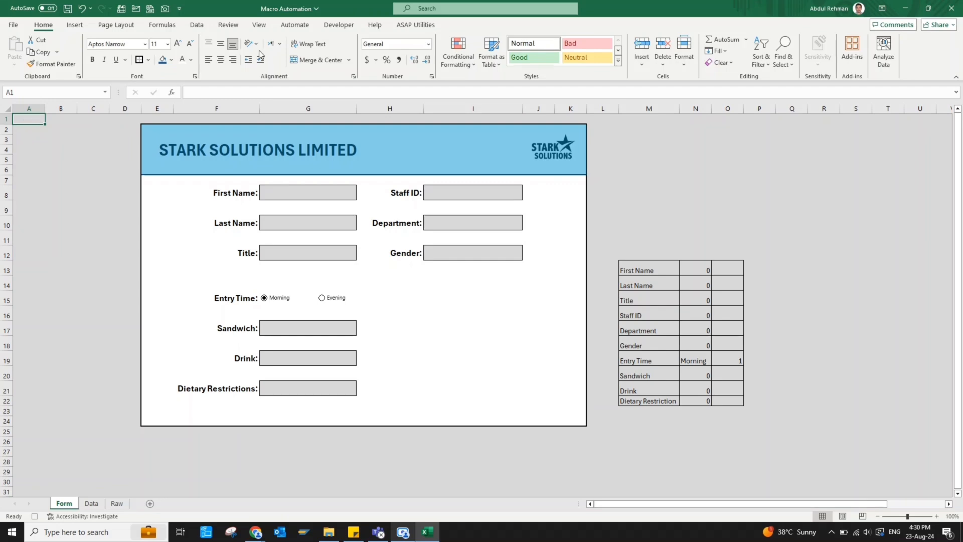
click(339, 28)
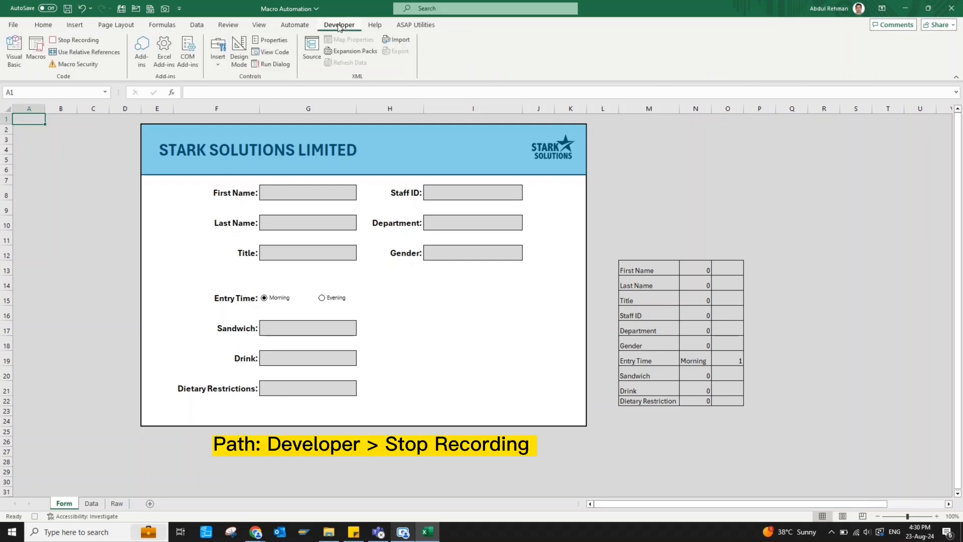
Stop the macro recording and check the new row on the Raw and Data sheets
click(75, 40)
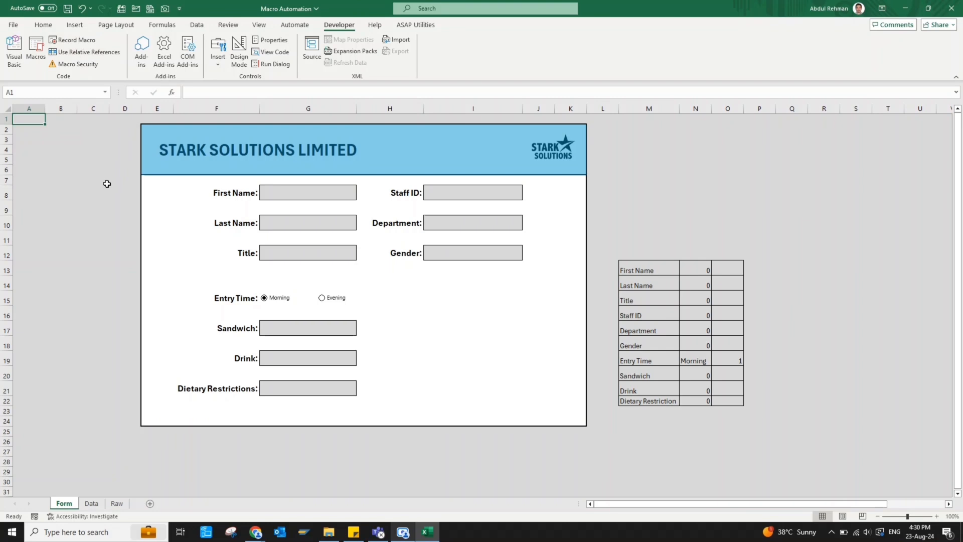
click(116, 504)
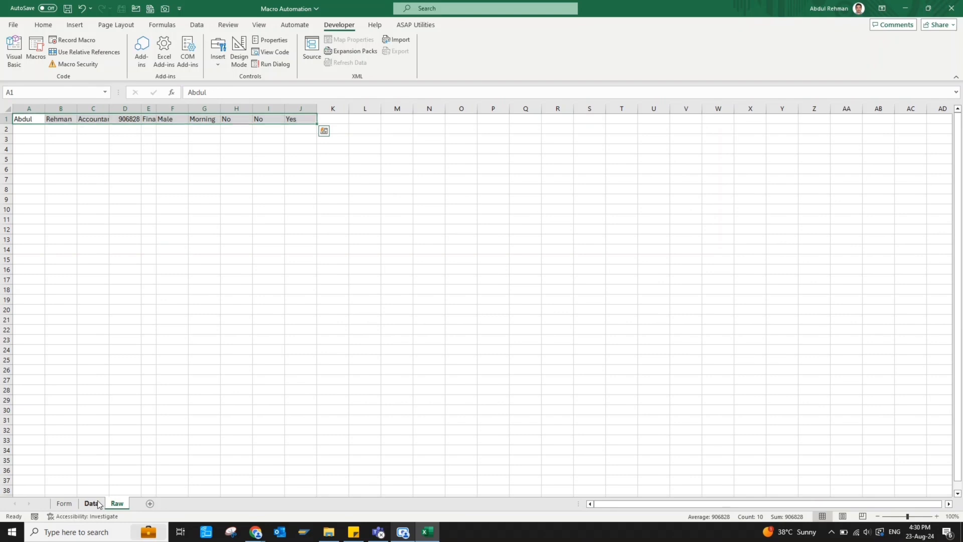
click(95, 504)
click(64, 504)
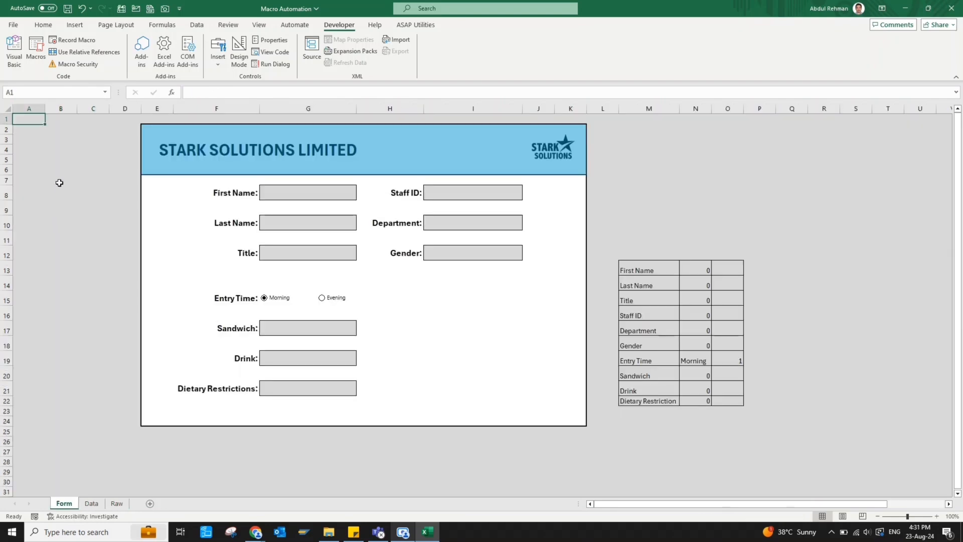
Confirm Automate appears in the Macros list, then bring up the form controls to insert
click(36, 48)
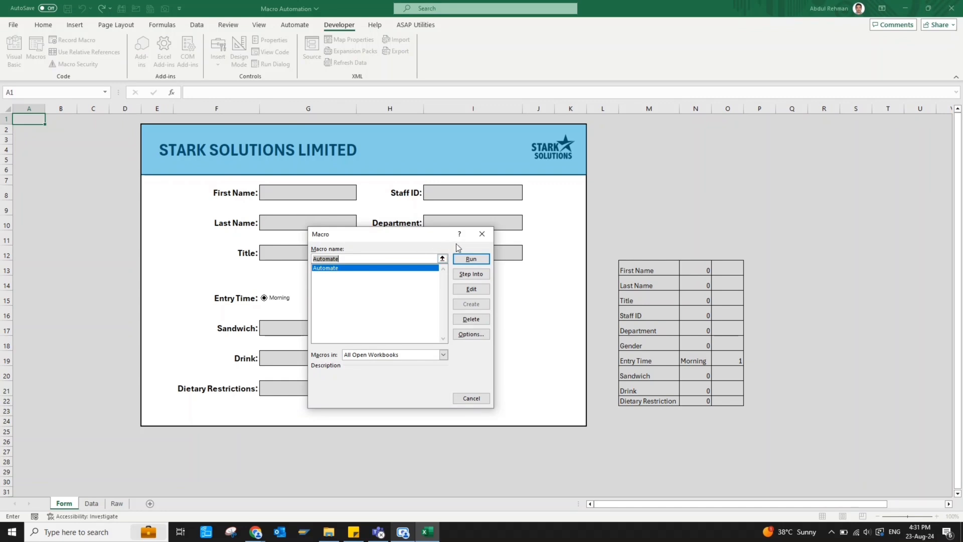
click(482, 234)
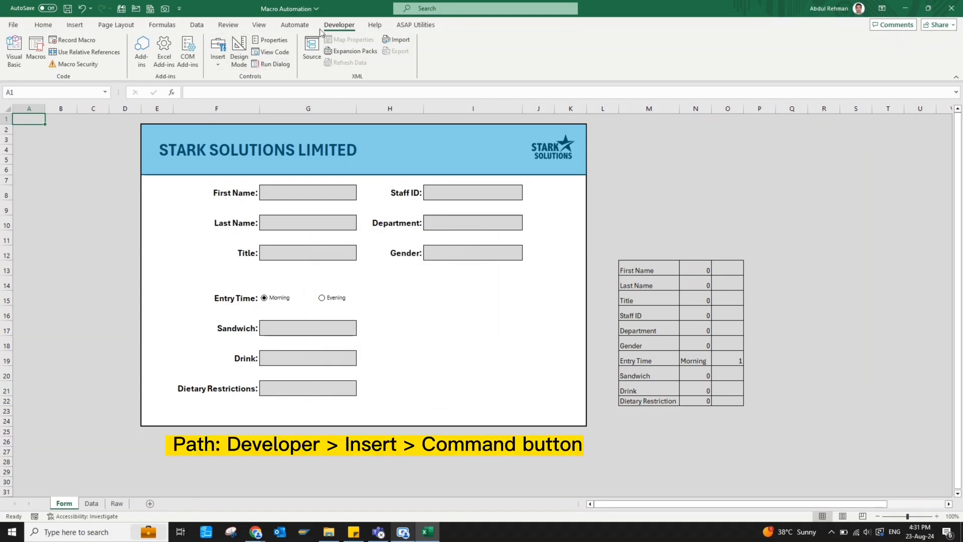
click(218, 65)
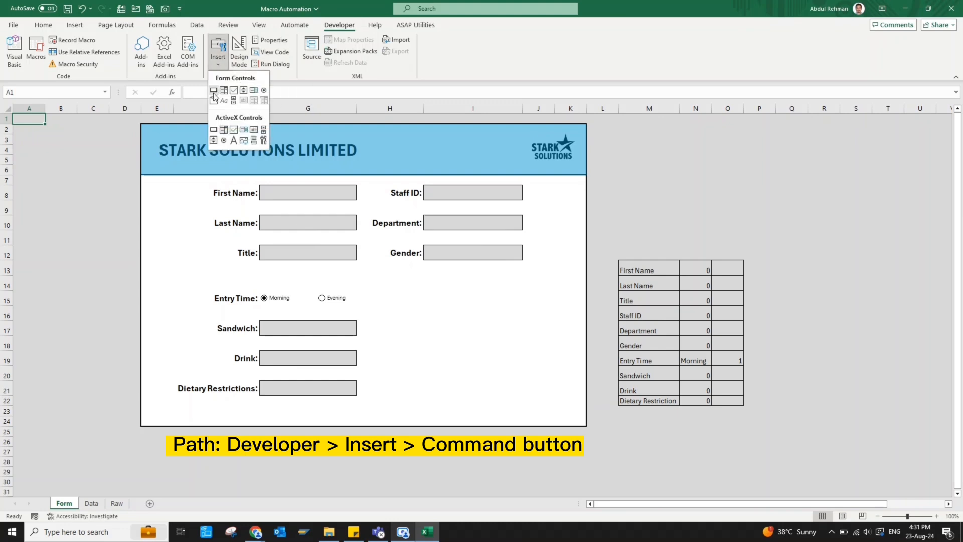